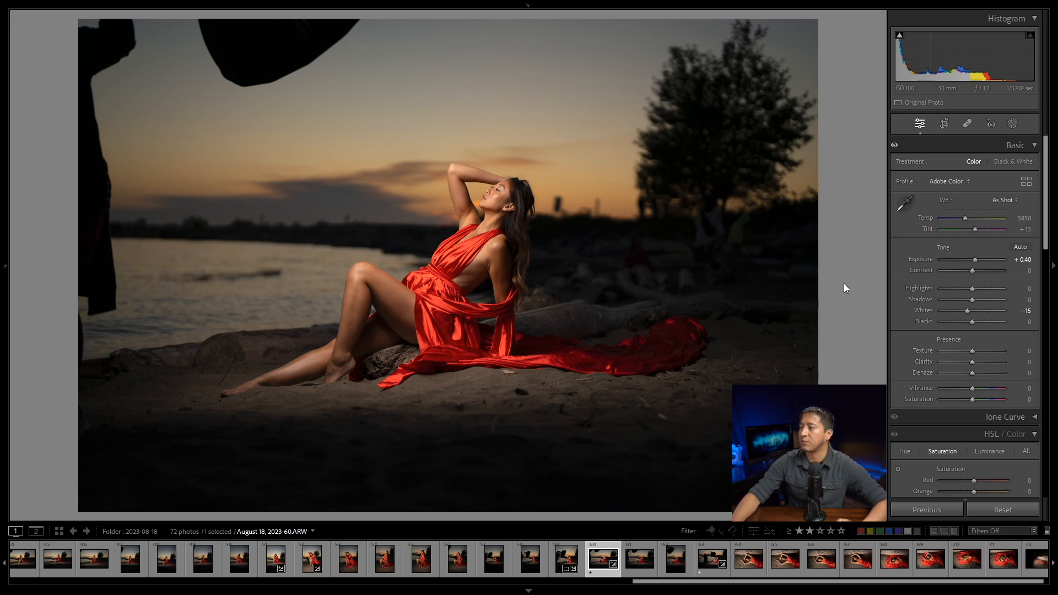
Set the Blue Primary saturation to +80 in the photo's Calibration settings.
{"action": "scroll", "coordinate": [974, 329], "scroll_direction": "down", "scroll_amount": 15}
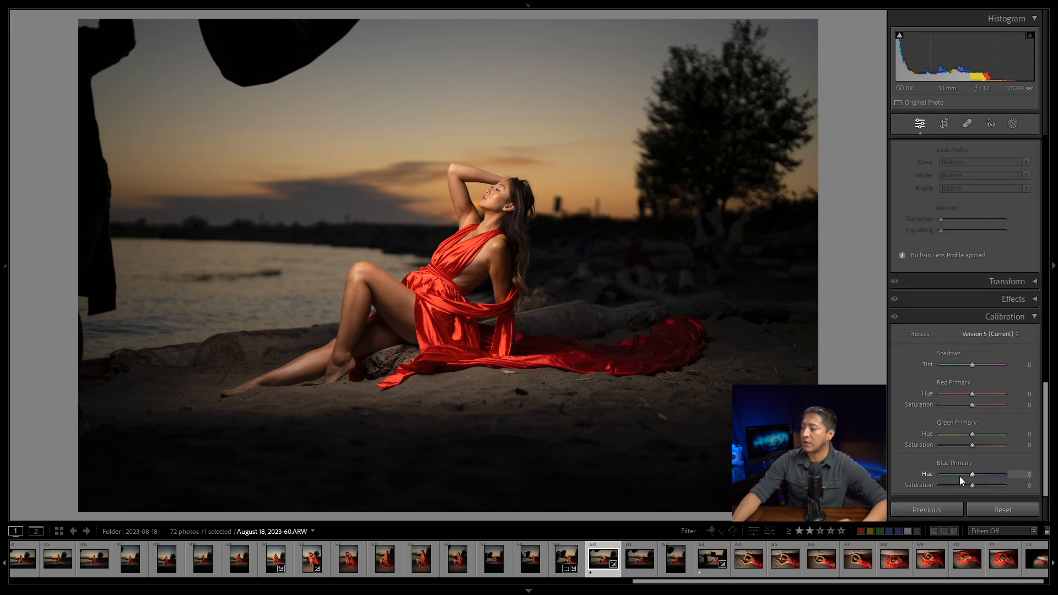
{"action": "left_click", "coordinate": [1019, 485]}
{"action": "type", "text": "80"}
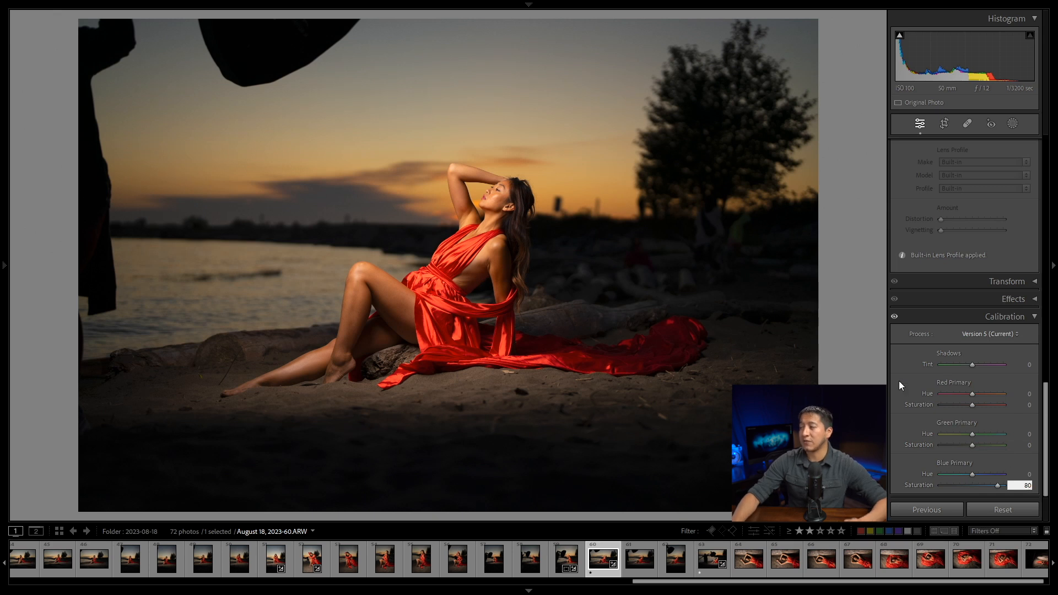
{"action": "key", "text": "Return"}
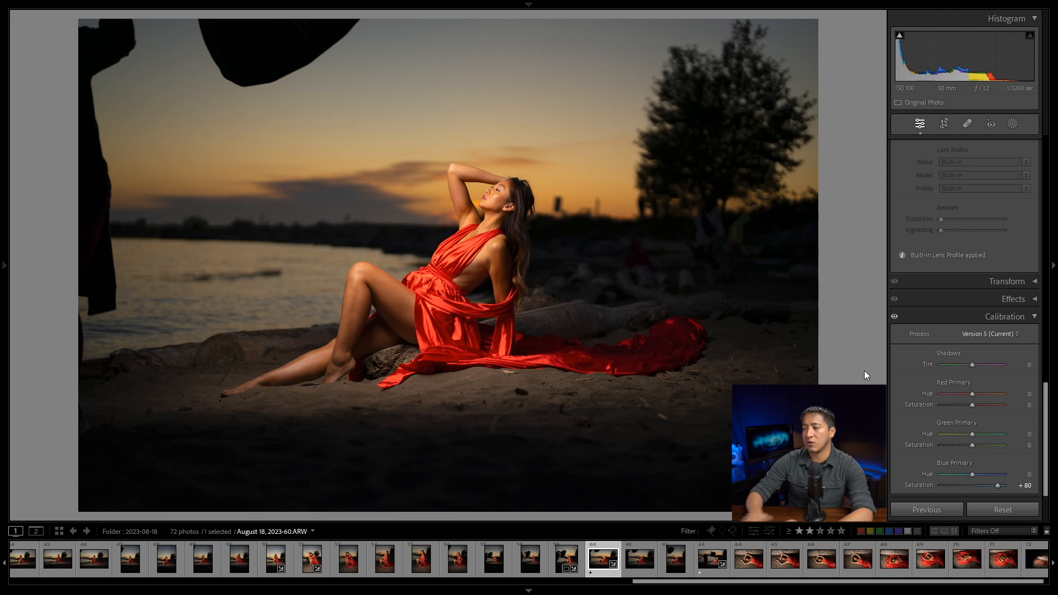
Reduce the Orange saturation to -15 in the HSL adjustments.
{"action": "scroll", "coordinate": [945, 355], "scroll_direction": "up", "scroll_amount": 10}
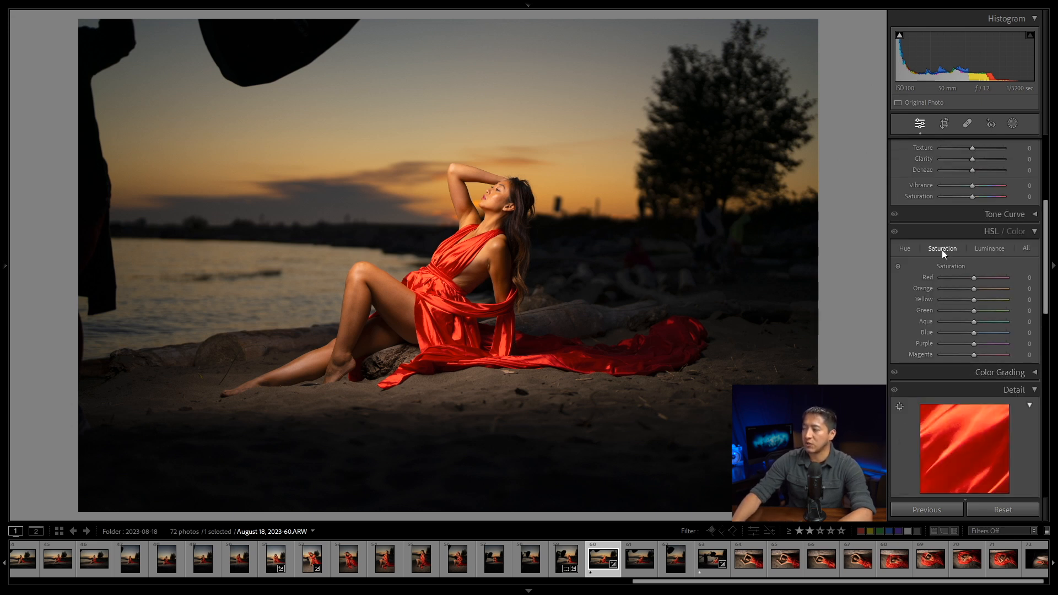
{"action": "left_click", "coordinate": [1020, 289]}
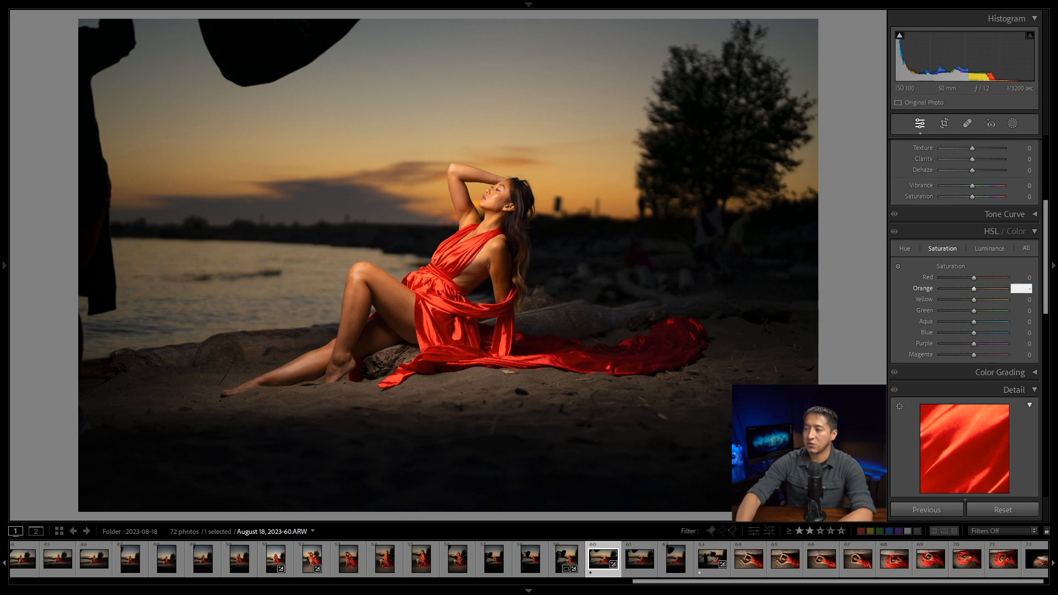
{"action": "type", "text": "-15"}
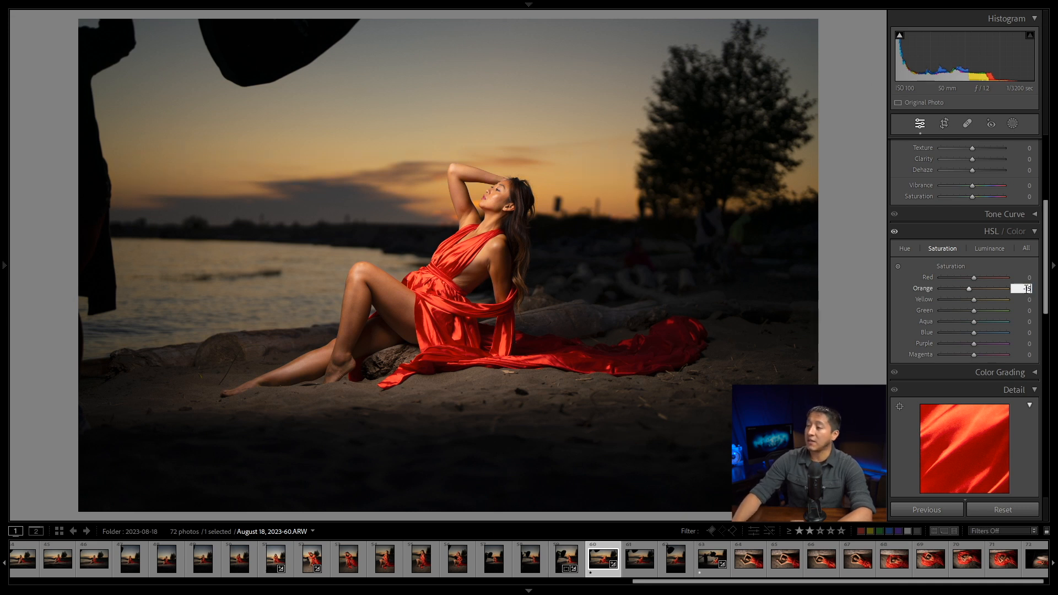
{"action": "key", "text": "Return"}
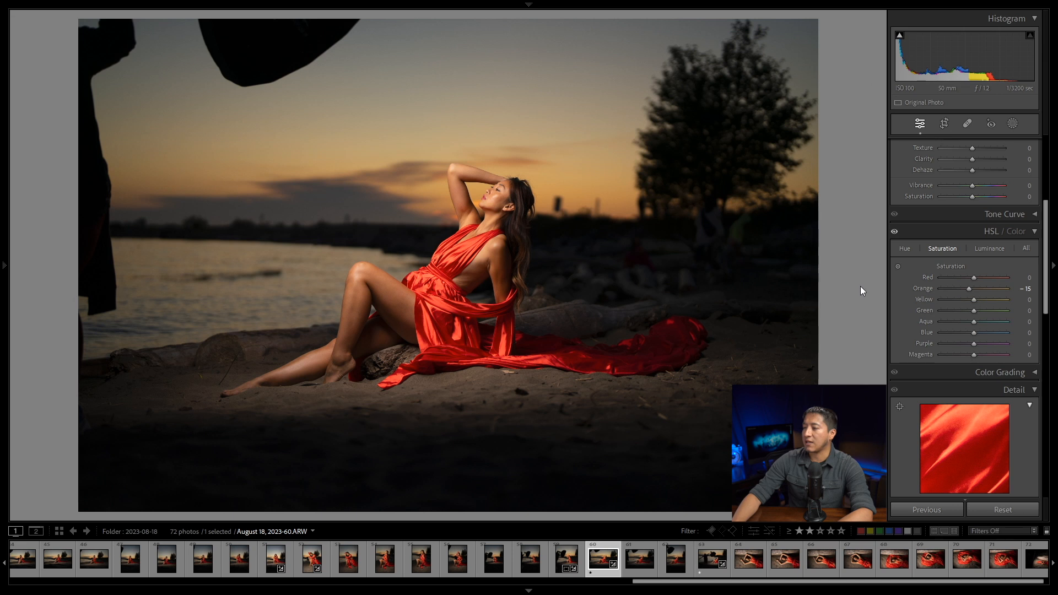
Shift the HSL hues, setting Orange to +1 and Red to -8.
{"action": "left_click", "coordinate": [902, 250]}
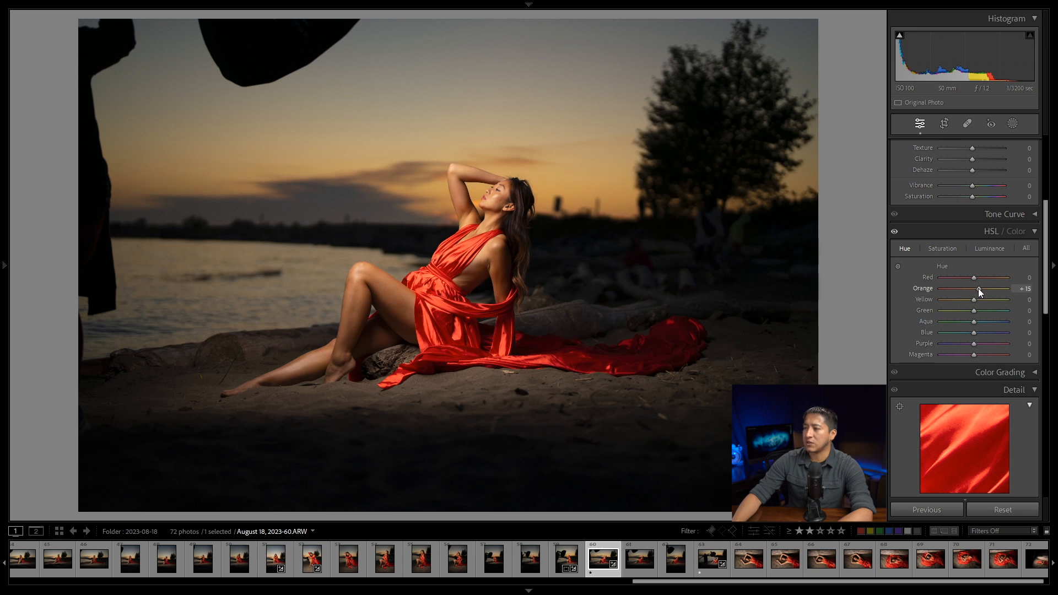
{"action": "mouse_move", "coordinate": [974, 288]}
{"action": "left_mouse_down"}
{"action": "mouse_move", "coordinate": [992, 285]}
{"action": "mouse_move", "coordinate": [957, 284]}
{"action": "mouse_move", "coordinate": [991, 286]}
{"action": "mouse_move", "coordinate": [975, 287]}
{"action": "left_mouse_up"}
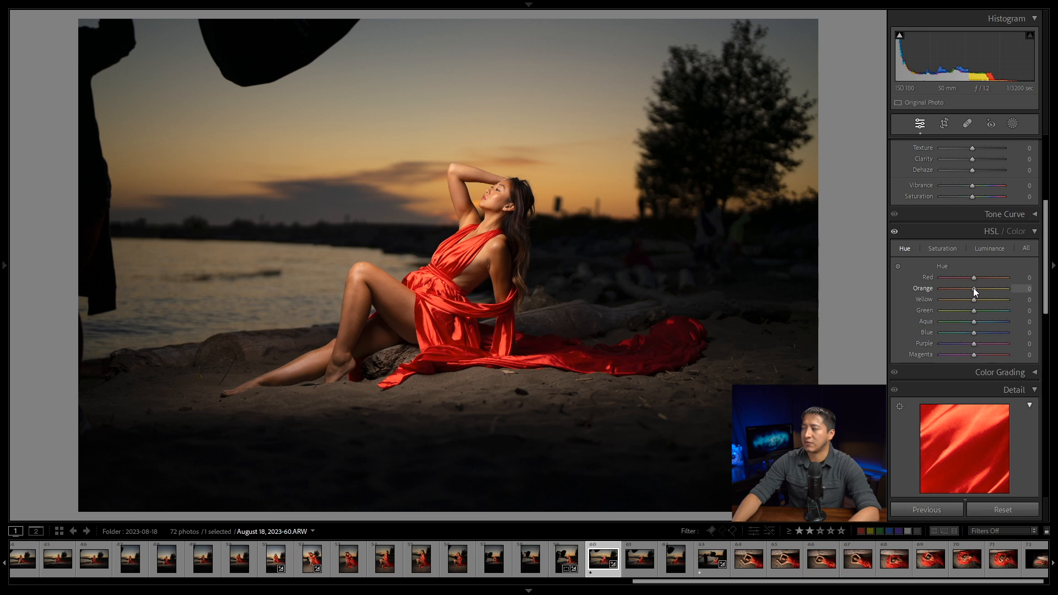
{"action": "left_click_drag", "start_coordinate": [1035, 291], "coordinate": [971, 278]}
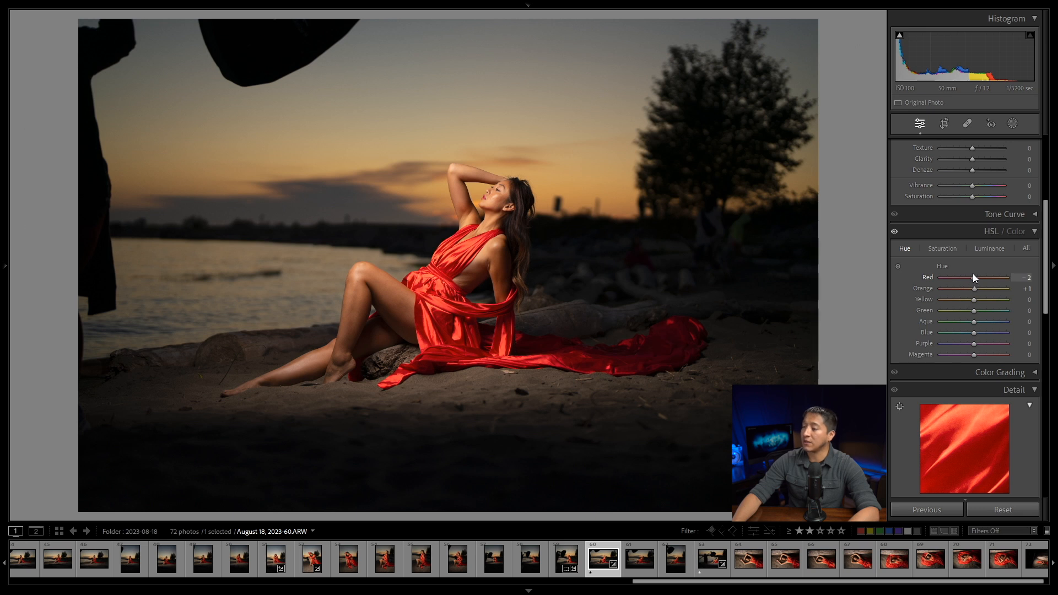
{"action": "left_click_drag", "start_coordinate": [970, 274], "coordinate": [973, 274]}
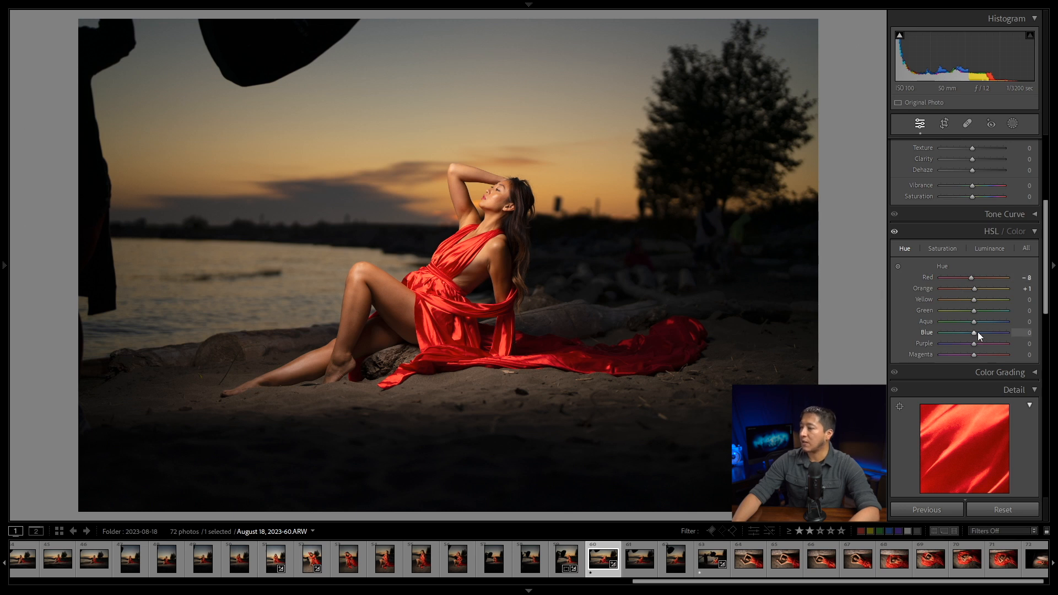
Adjust the photo's white balance to a temperature of 6100 and a tint of +16.
{"action": "scroll", "coordinate": [978, 330], "scroll_direction": "up", "scroll_amount": 4}
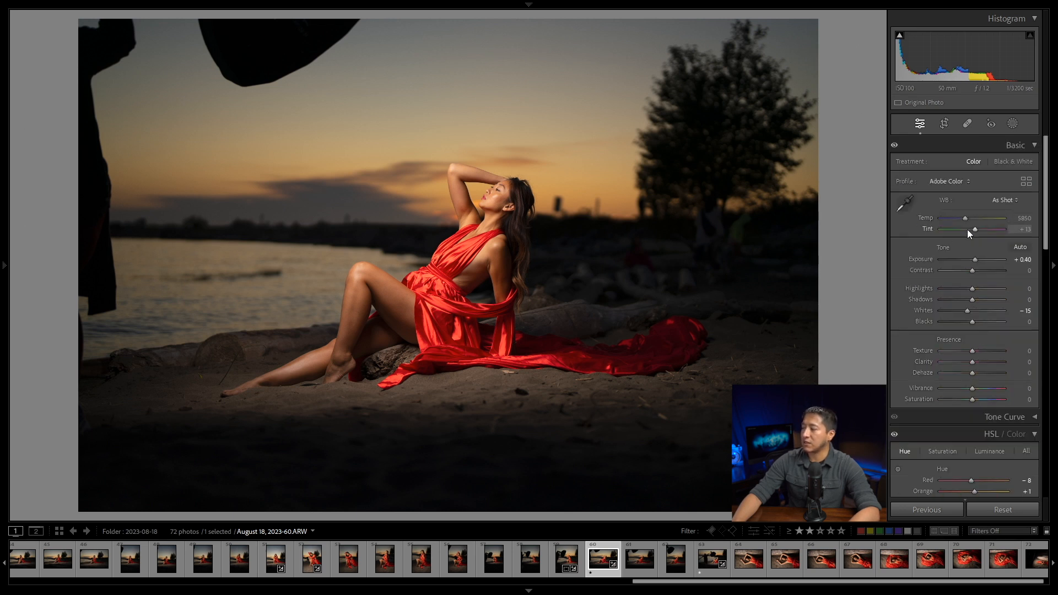
{"action": "left_click_drag", "start_coordinate": [966, 219], "coordinate": [968, 221]}
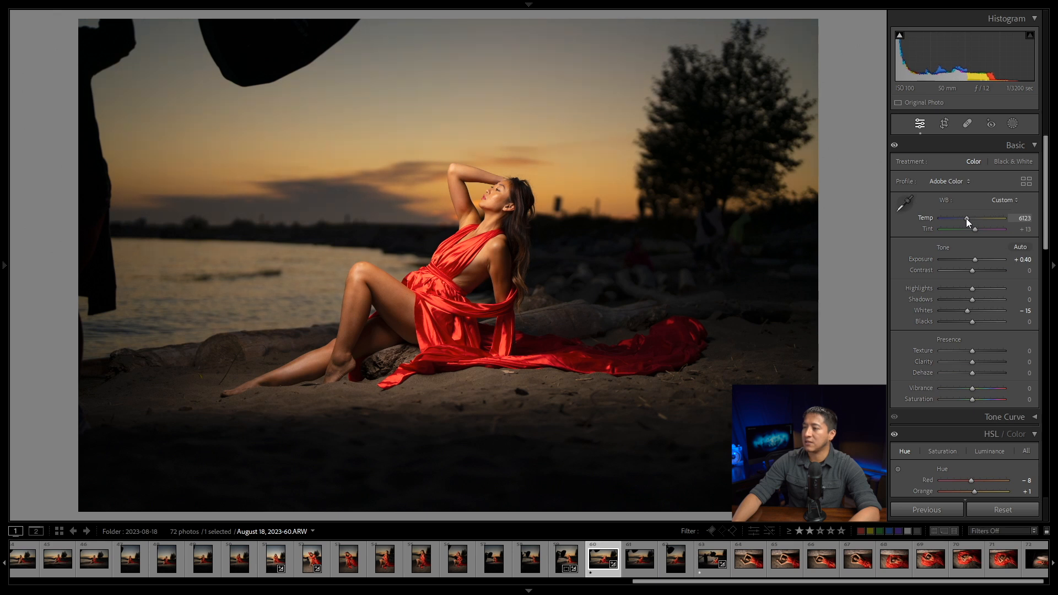
{"action": "key", "text": "ctrl+z"}
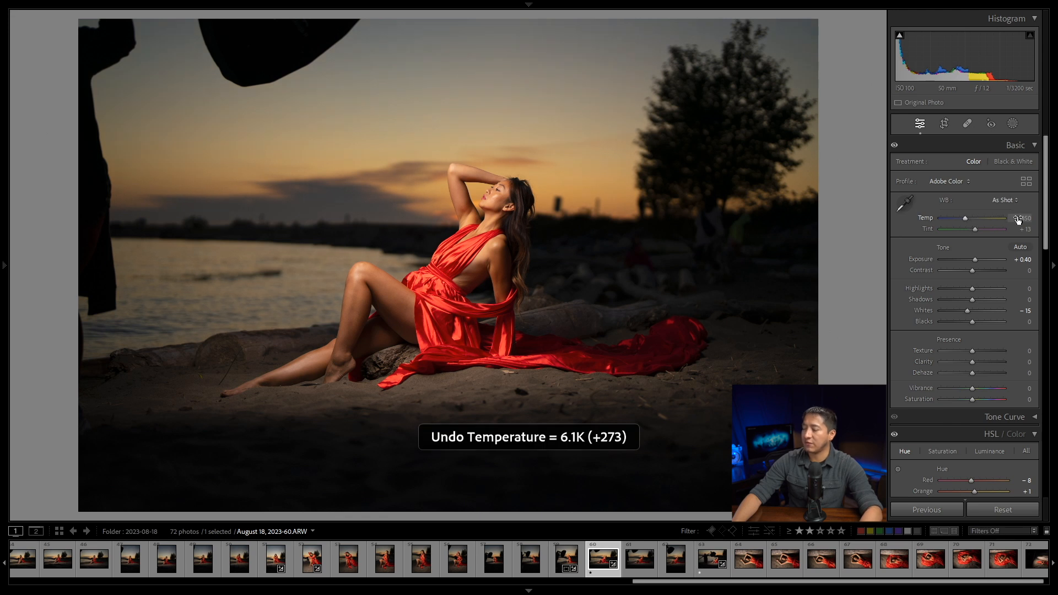
{"action": "left_click", "coordinate": [1018, 219]}
{"action": "type", "text": "6100"}
{"action": "key", "text": "Return"}
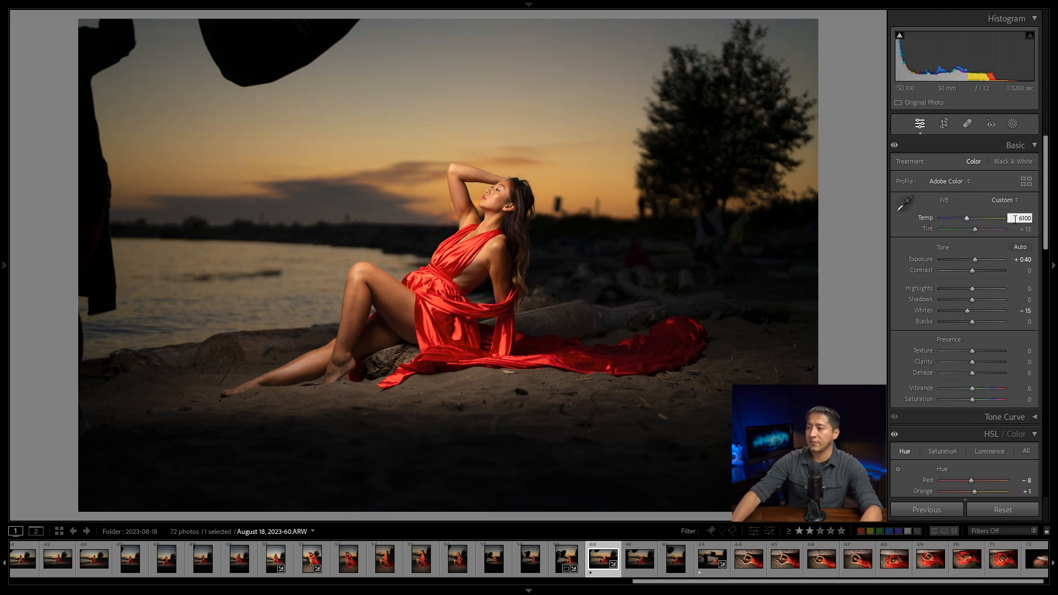
{"action": "key", "text": "Return"}
{"action": "left_click", "coordinate": [1025, 231]}
{"action": "type", "text": "16"}
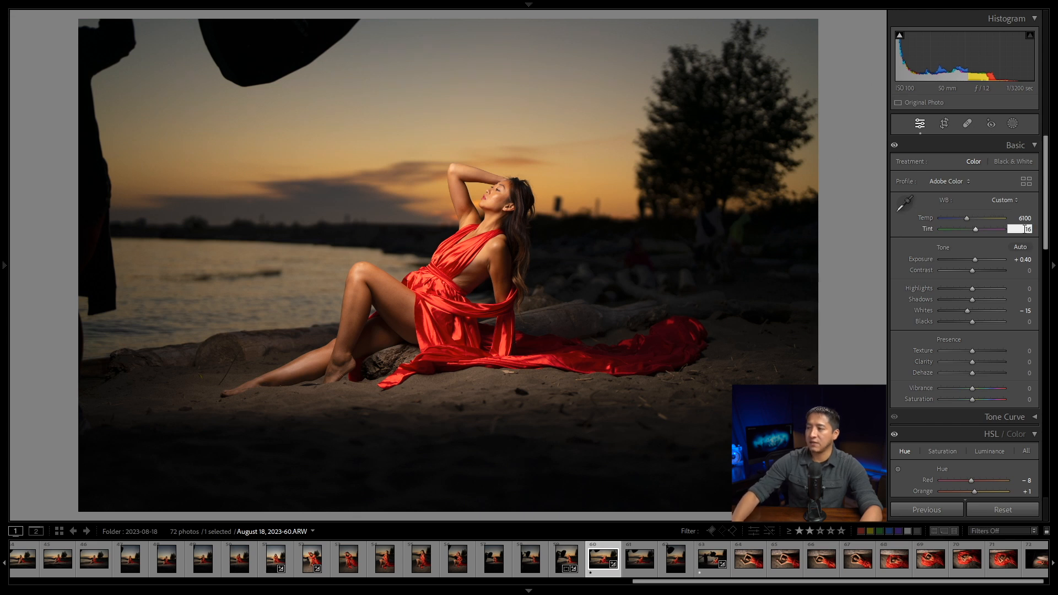
{"action": "key", "text": "Return"}
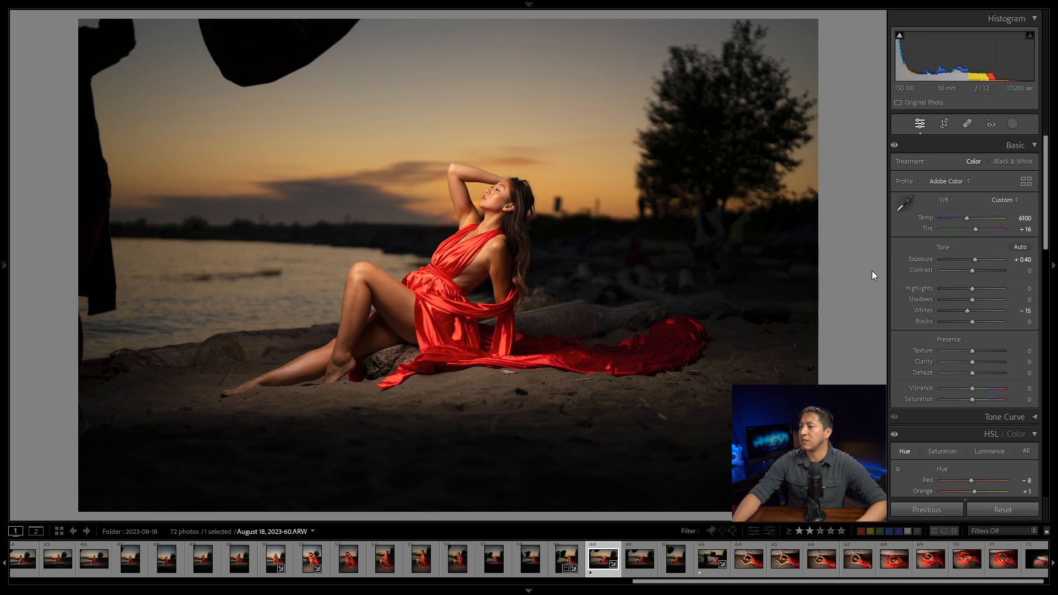
Set the sharpening amount to 60 and compare the edited photo with its original state.
{"action": "scroll", "coordinate": [980, 346], "scroll_direction": "down", "scroll_amount": 5}
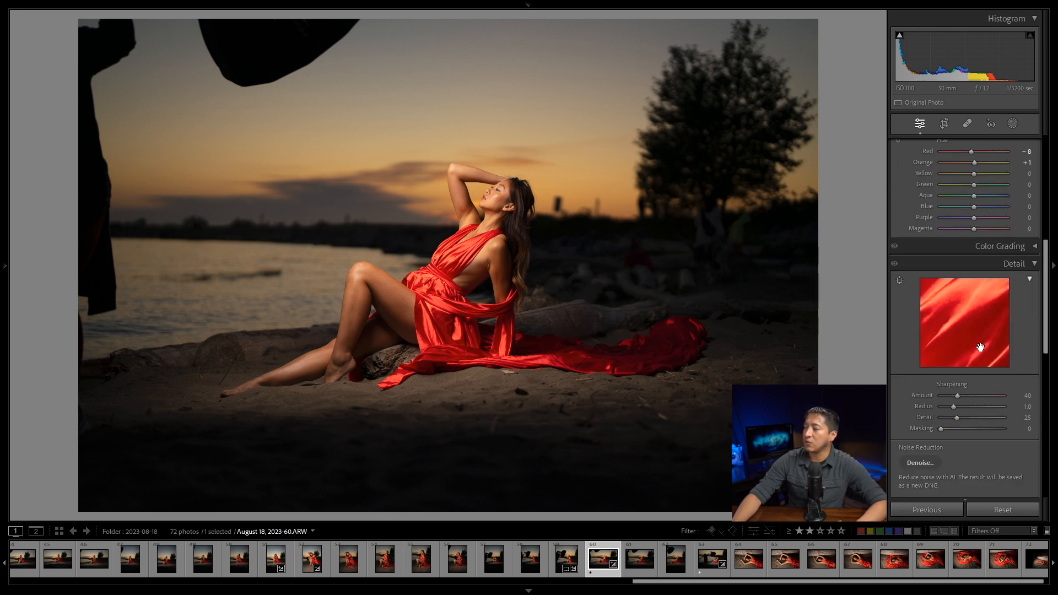
{"action": "left_click", "coordinate": [1014, 395]}
{"action": "type", "text": "60"}
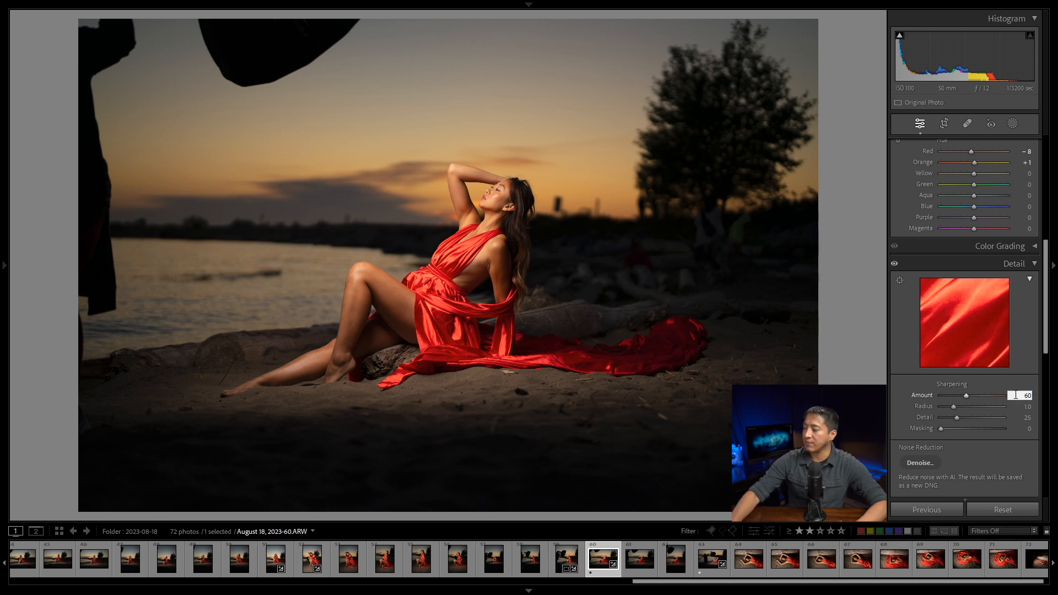
{"action": "scroll", "coordinate": [1016, 396], "scroll_direction": "down", "scroll_amount": 3}
{"action": "scroll", "coordinate": [1025, 401], "scroll_direction": "up", "scroll_amount": 10}
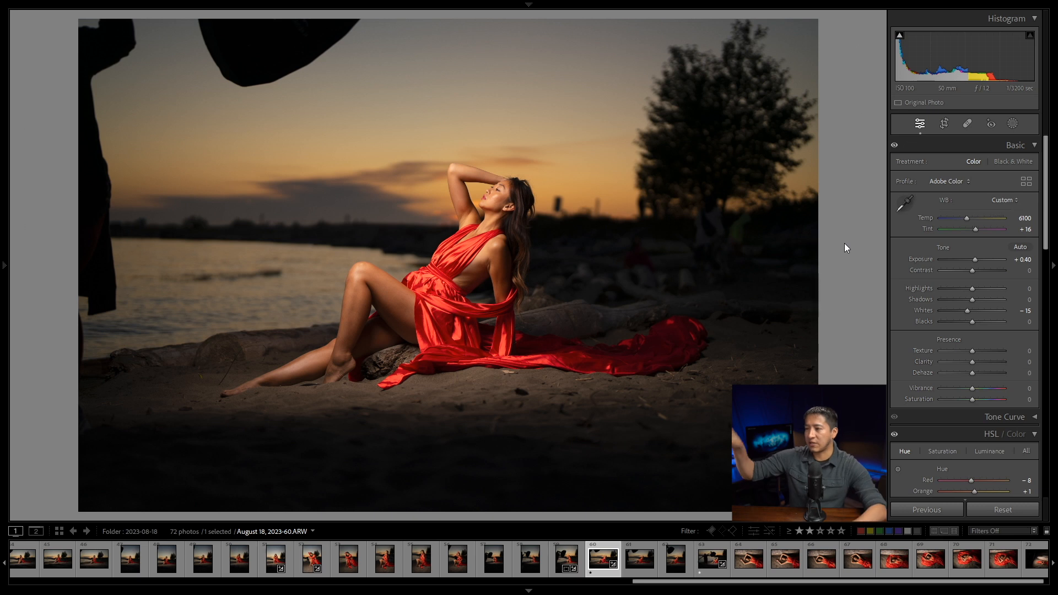
{"action": "key", "text": "backslash"}
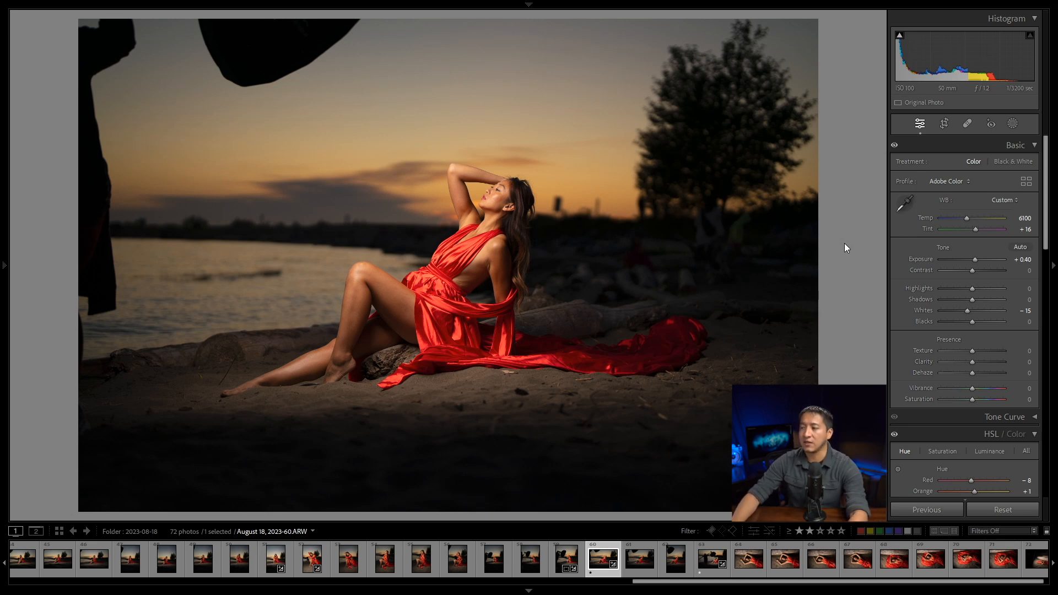
Create a Select Subject mask for the woman and set its Temp to -5 and Tint to 5.
{"action": "key", "text": "k"}
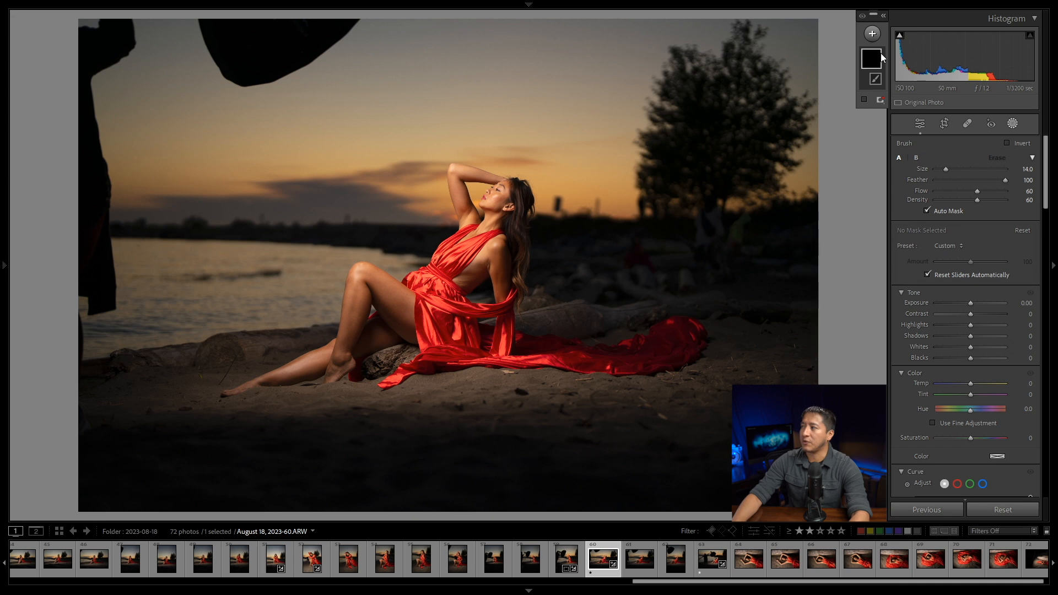
{"action": "left_click", "coordinate": [873, 34]}
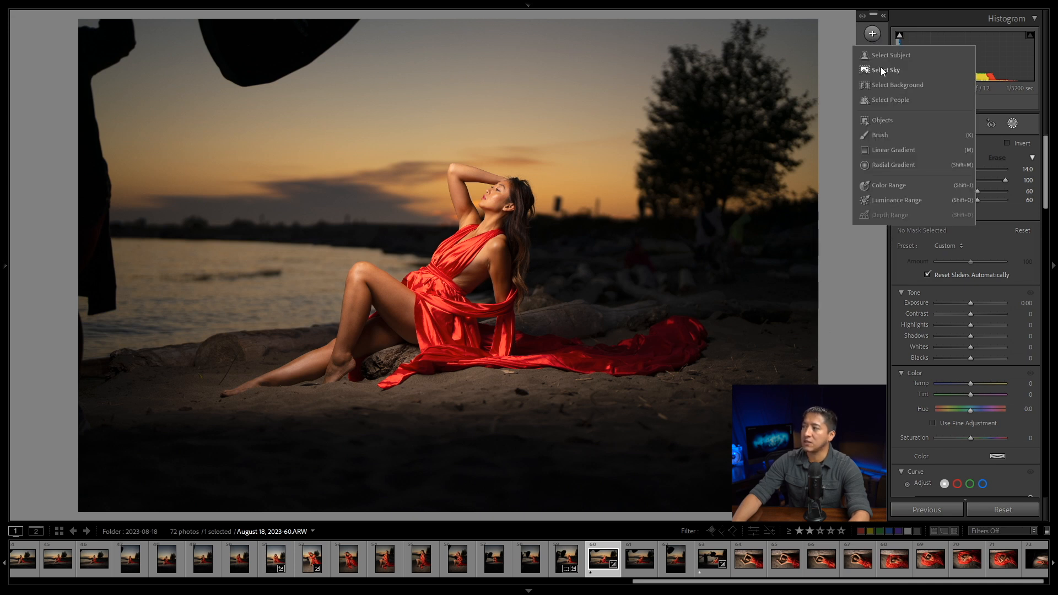
{"action": "left_click", "coordinate": [888, 55]}
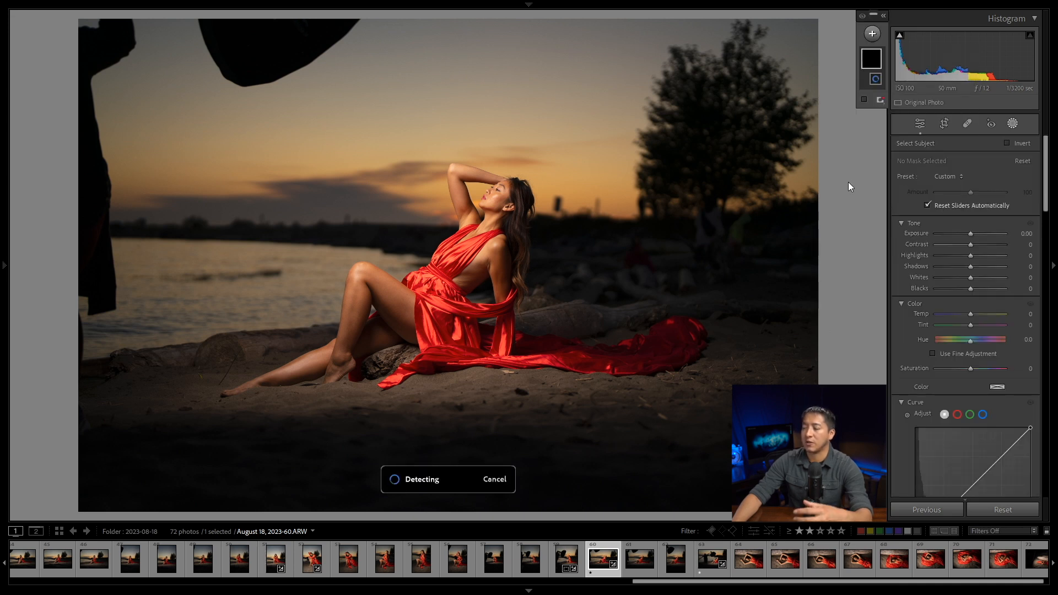
{"action": "mouse_move", "coordinate": [434, 312]}
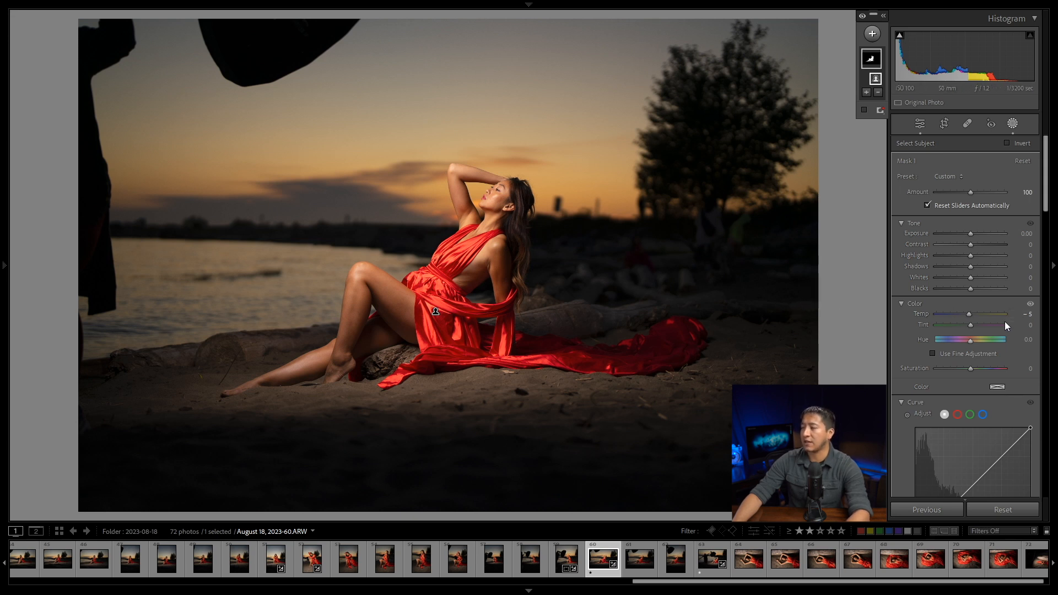
{"action": "left_click", "coordinate": [1020, 324]}
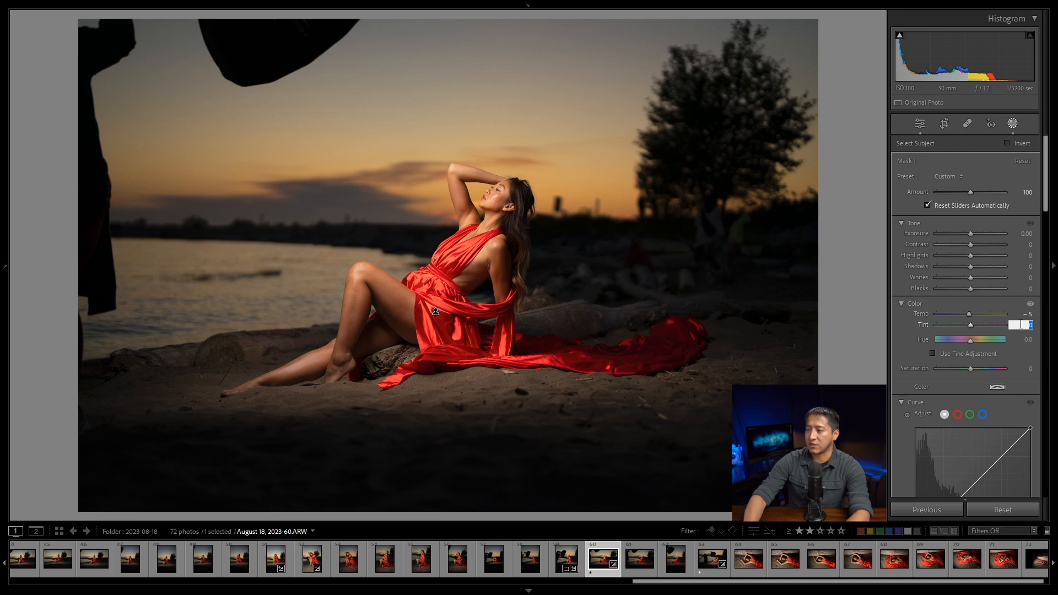
{"action": "type", "text": "5"}
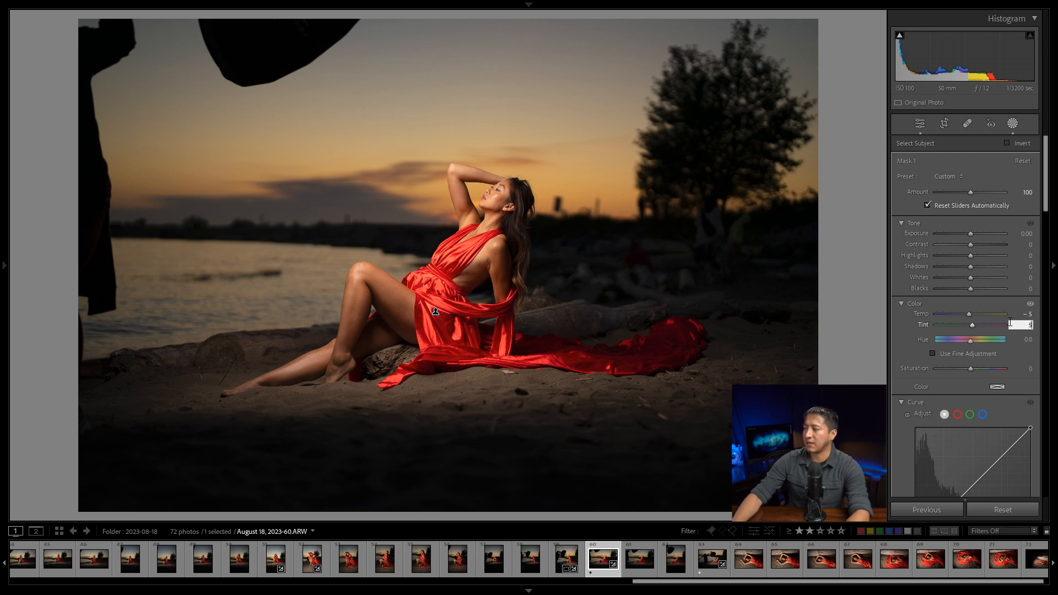
{"action": "key", "text": "Return"}
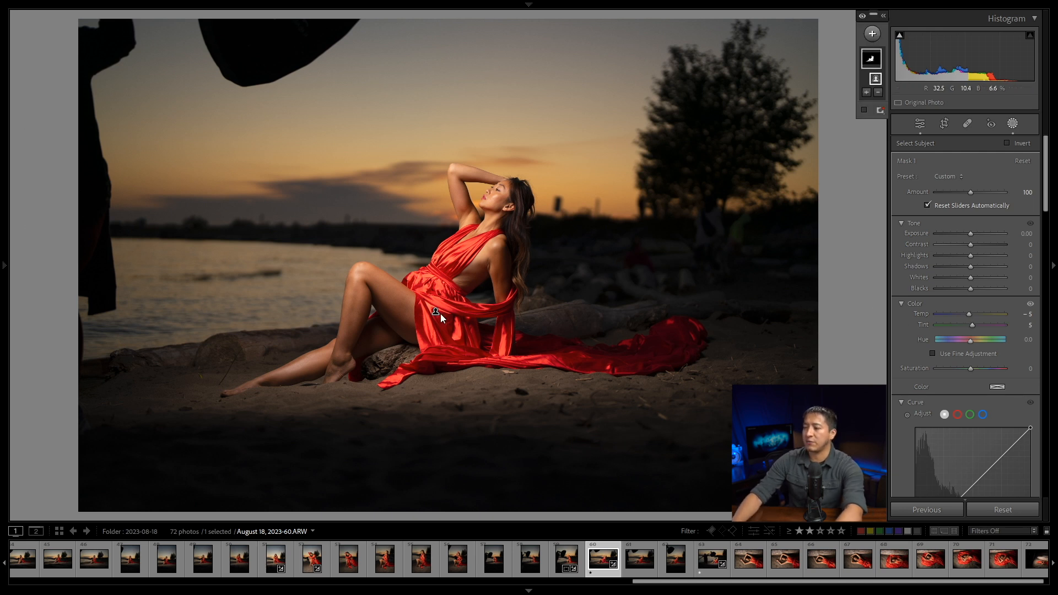
{"action": "key", "text": "Delete"}
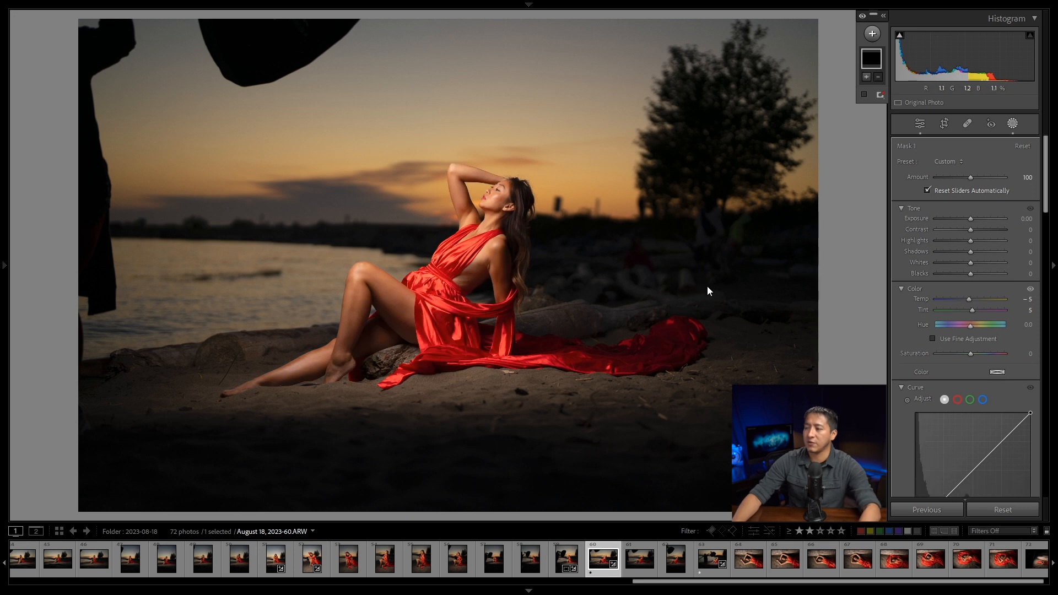
{"action": "key", "text": "ctrl+z"}
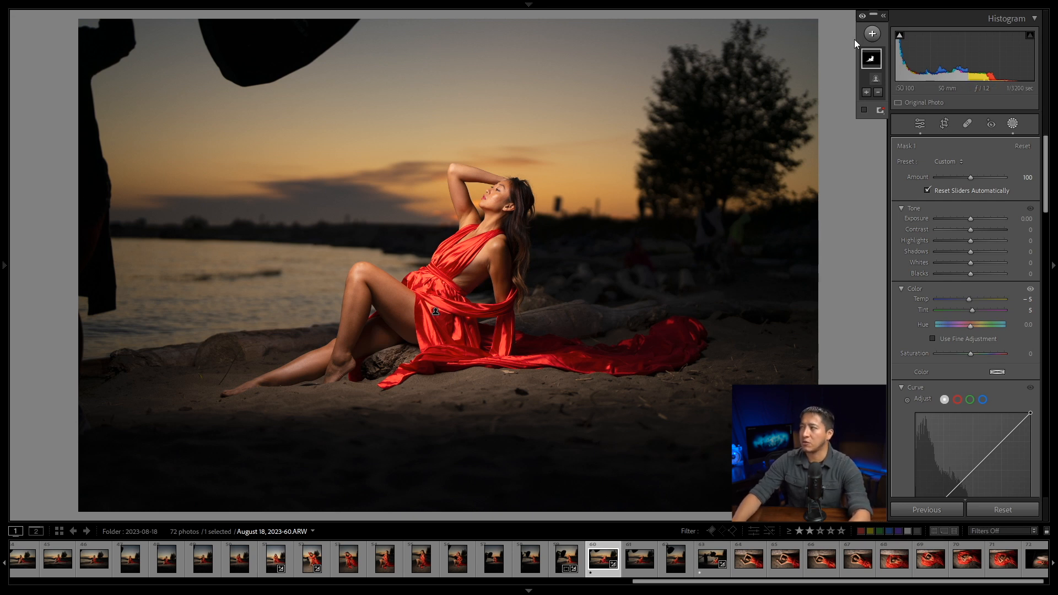
Add a Select Background mask and raise its Shadows to 40.
{"action": "left_click", "coordinate": [872, 35]}
{"action": "left_click", "coordinate": [893, 85]}
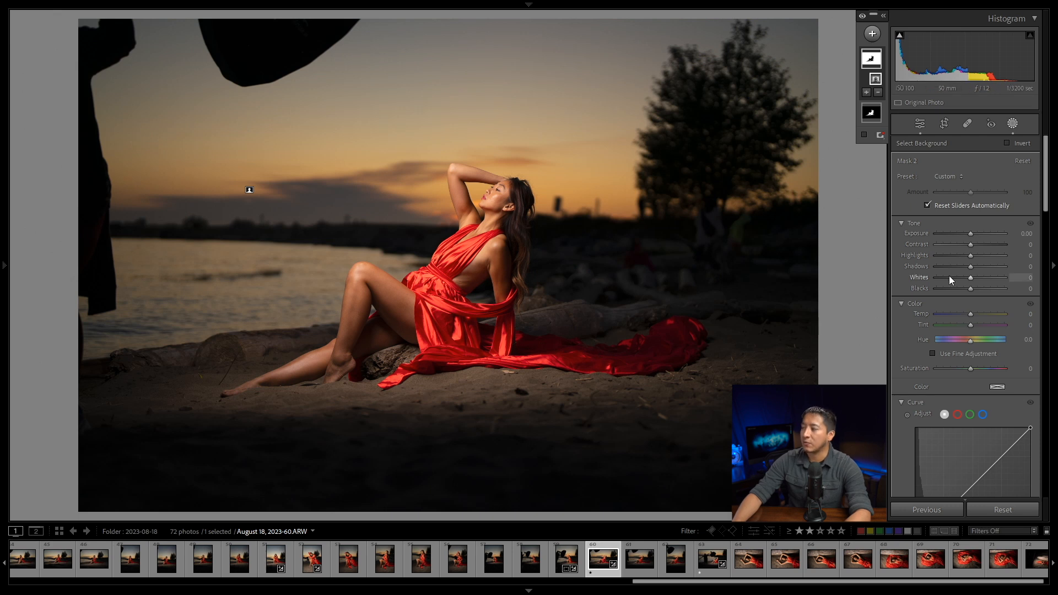
{"action": "left_click_drag", "start_coordinate": [972, 266], "coordinate": [985, 265]}
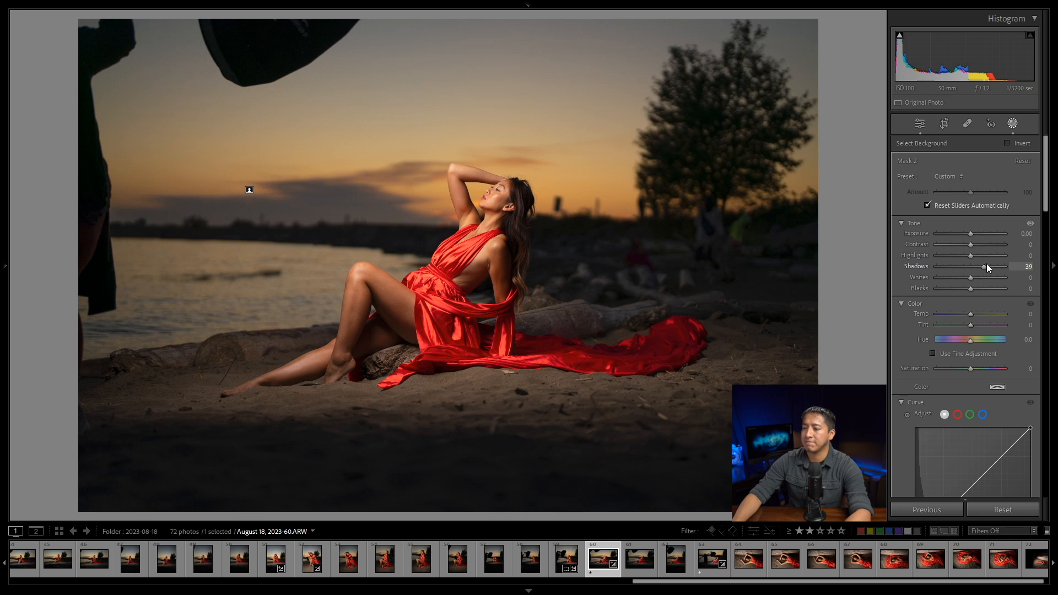
{"action": "left_click_drag", "start_coordinate": [987, 263], "coordinate": [987, 263]}
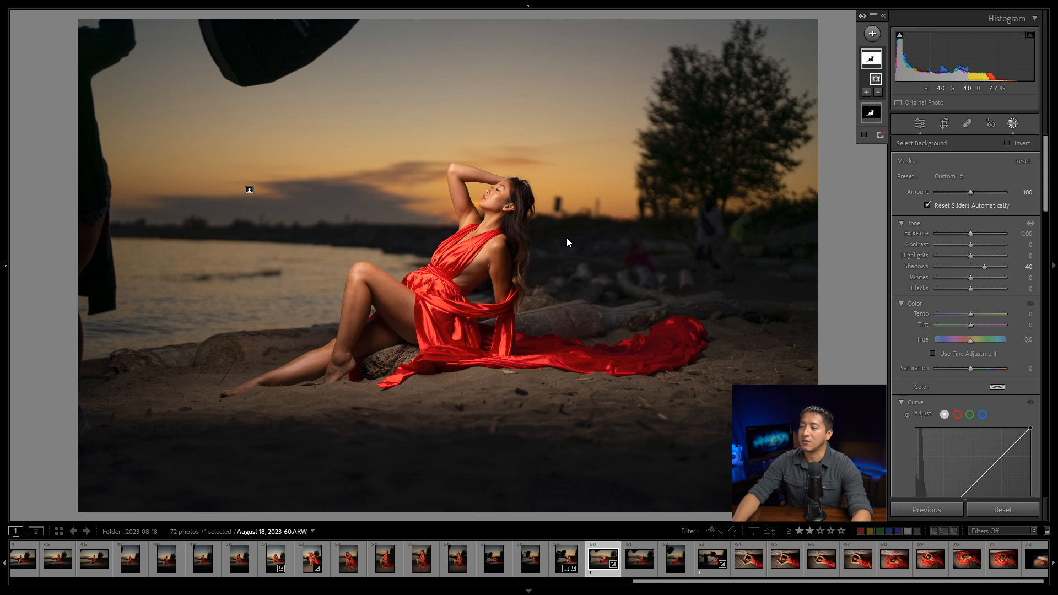
Add an Objects mask and paint over the woman's long hair to select it.
{"action": "left_click", "coordinate": [872, 34]}
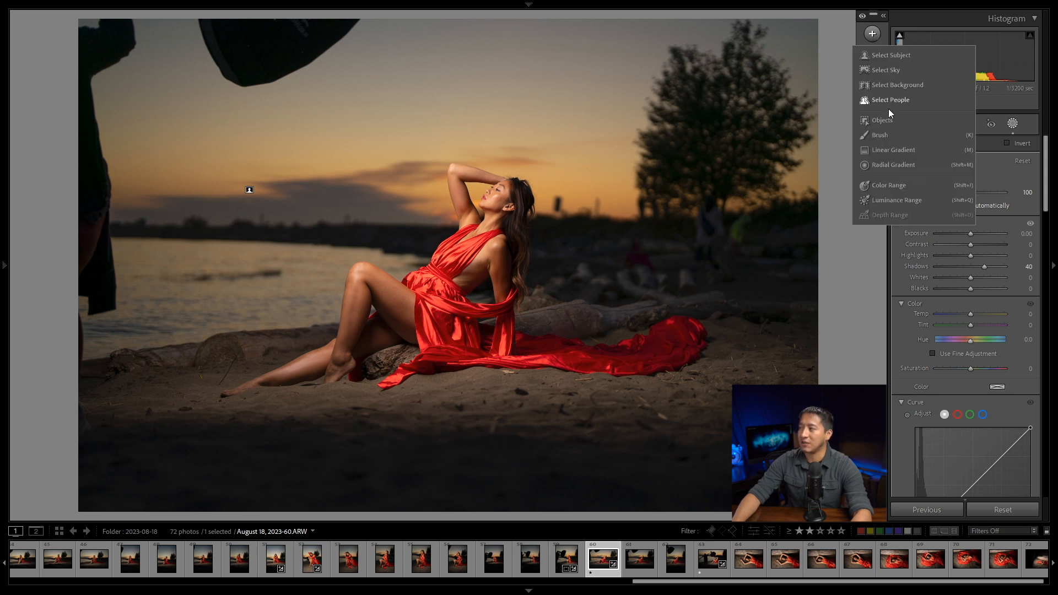
{"action": "left_click", "coordinate": [885, 133]}
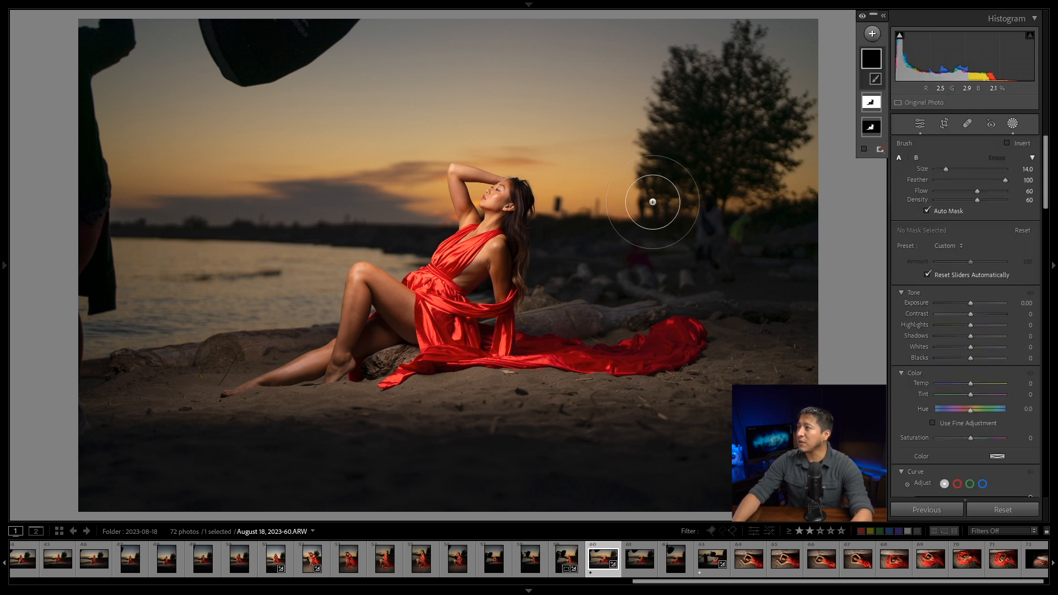
{"action": "left_click", "coordinate": [872, 35]}
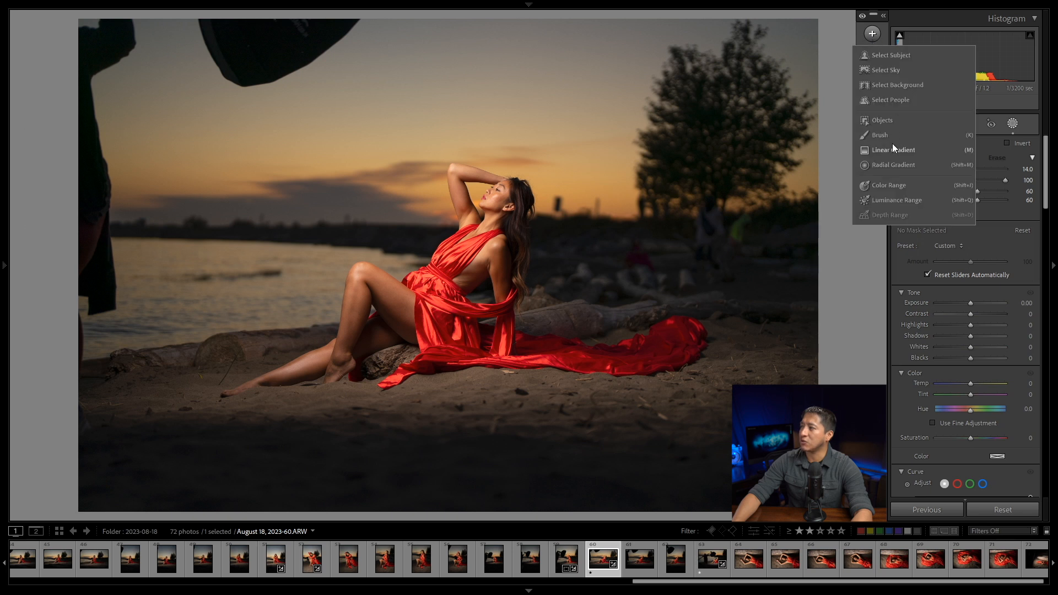
{"action": "left_click", "coordinate": [887, 121]}
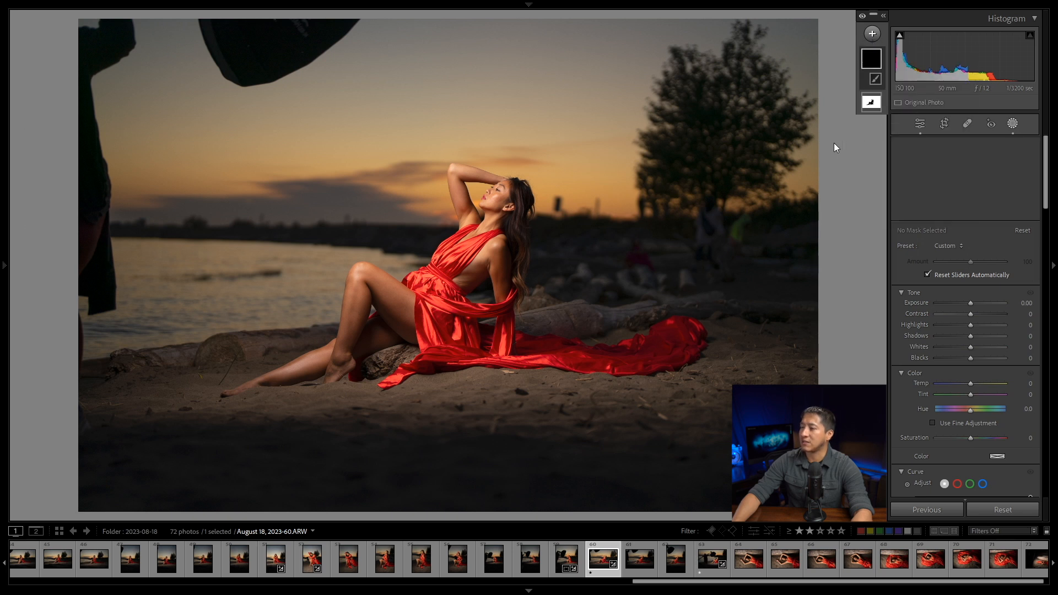
{"action": "key", "text": "space"}
{"action": "left_click", "coordinate": [538, 211]}
{"action": "key", "text": "ctrl+minus"}
{"action": "mouse_move", "coordinate": [479, 506]}
{"action": "left_mouse_down"}
{"action": "mouse_move", "coordinate": [469, 477]}
{"action": "mouse_move", "coordinate": [493, 424]}
{"action": "mouse_move", "coordinate": [468, 380]}
{"action": "mouse_move", "coordinate": [467, 331]}
{"action": "mouse_move", "coordinate": [482, 369]}
{"action": "mouse_move", "coordinate": [494, 342]}
{"action": "left_mouse_up"}
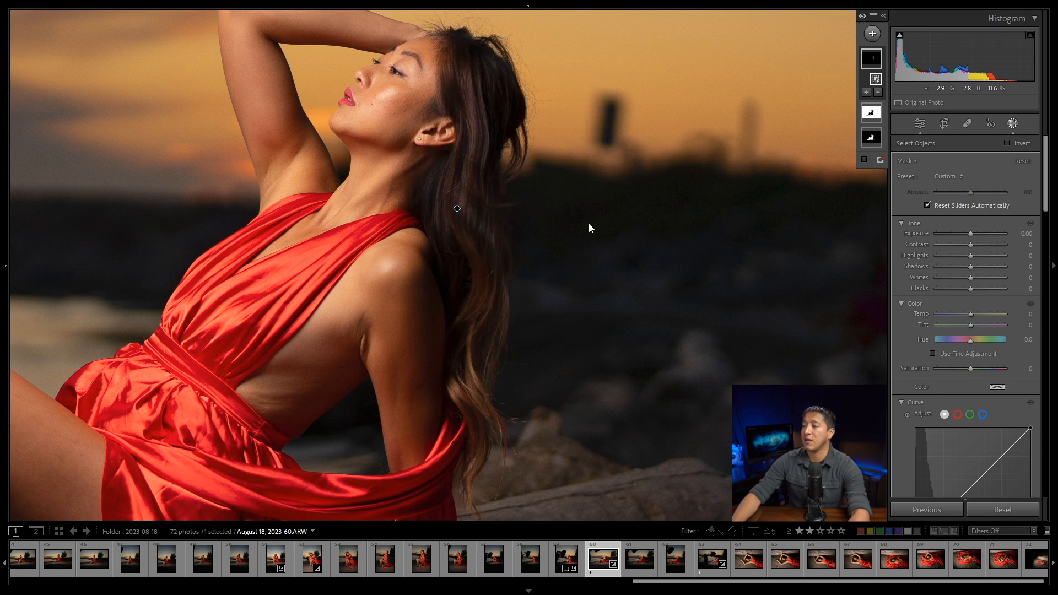
Set the hair mask's Exposure to 0.40 and Shadows to 5.
{"action": "left_click_drag", "start_coordinate": [1025, 235], "coordinate": [1037, 236]}
{"action": "left_click_drag", "start_coordinate": [971, 267], "coordinate": [975, 267]}
{"action": "left_click", "coordinate": [1022, 269]}
{"action": "type", "text": "5"}
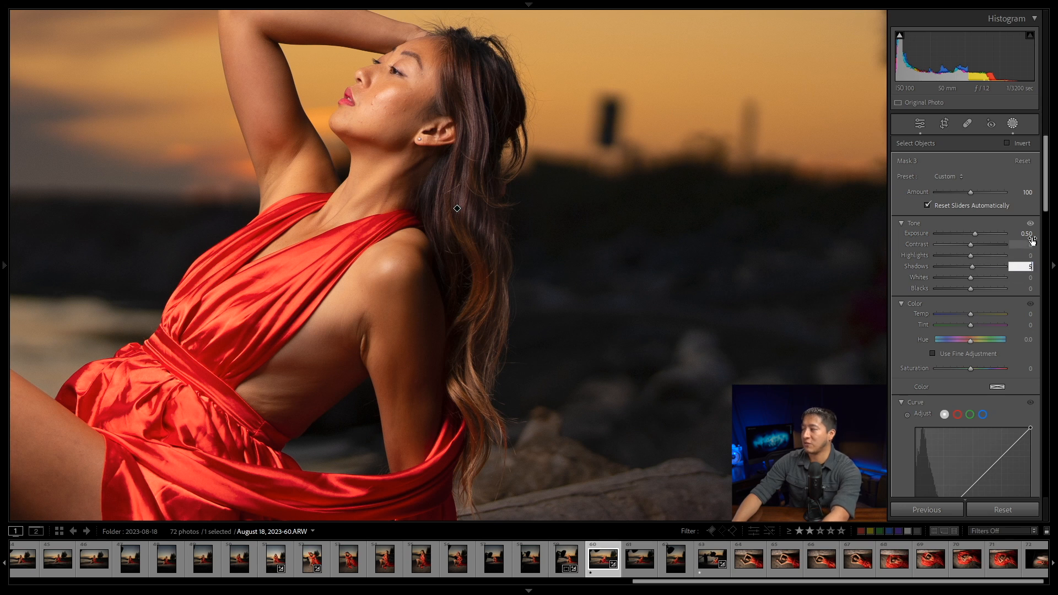
{"action": "left_click", "coordinate": [1027, 235]}
{"action": "type", "text": "4"}
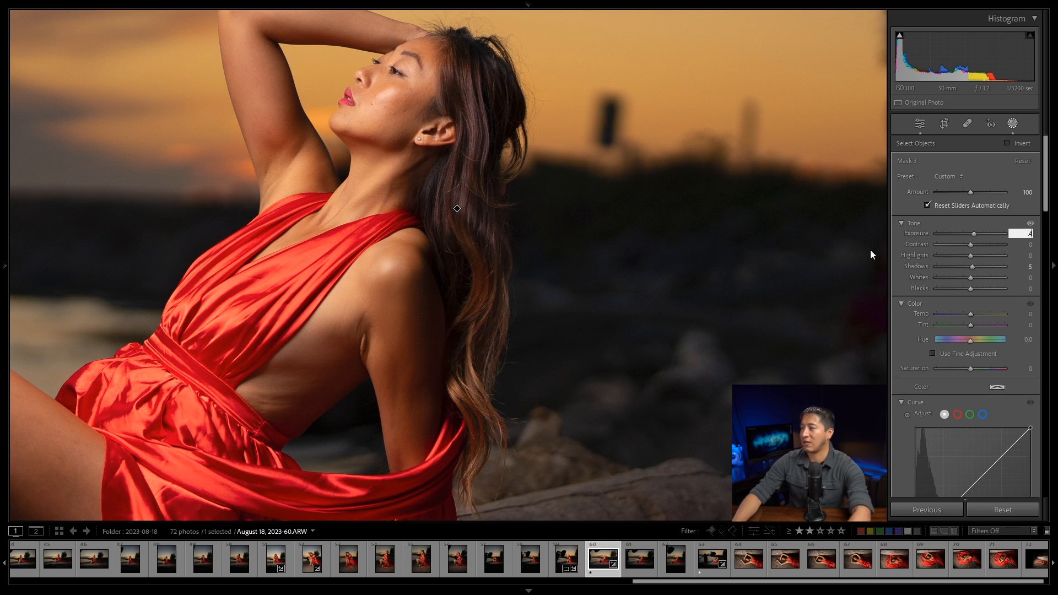
{"action": "key", "text": "Return"}
{"action": "mouse_move", "coordinate": [456, 208]}
{"action": "key", "text": "ctrl+z"}
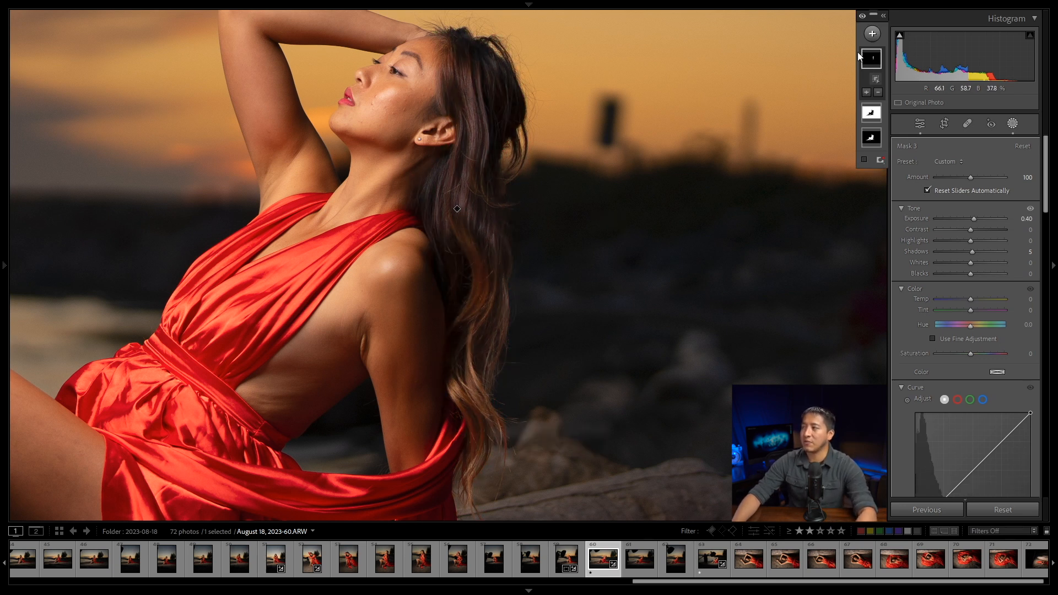
Add a new Brush mask and paint it over the dark strands of the woman's hair, using a brush size of 6.
{"action": "left_click", "coordinate": [872, 35]}
{"action": "left_click", "coordinate": [880, 135]}
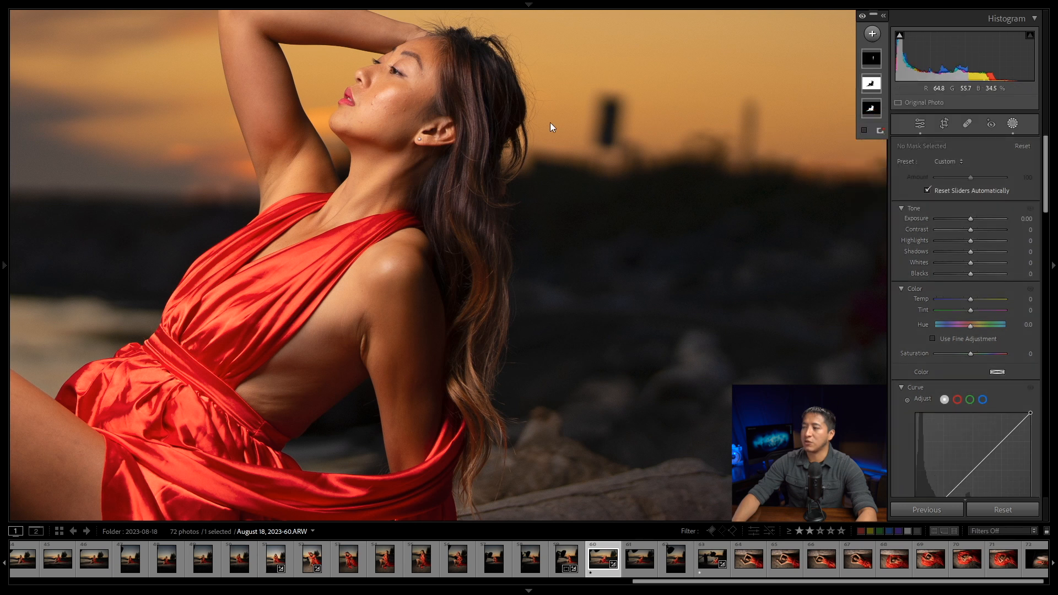
{"action": "scroll", "coordinate": [514, 105], "scroll_direction": "down", "scroll_amount": 5}
{"action": "mouse_move", "coordinate": [467, 48]}
{"action": "left_mouse_down"}
{"action": "mouse_move", "coordinate": [487, 52]}
{"action": "mouse_move", "coordinate": [471, 43]}
{"action": "mouse_move", "coordinate": [504, 88]}
{"action": "mouse_move", "coordinate": [502, 186]}
{"action": "mouse_move", "coordinate": [508, 140]}
{"action": "mouse_move", "coordinate": [498, 241]}
{"action": "mouse_move", "coordinate": [451, 277]}
{"action": "mouse_move", "coordinate": [449, 374]}
{"action": "left_mouse_up"}
{"action": "scroll", "coordinate": [504, 88], "scroll_direction": "up", "scroll_amount": 2}
{"action": "left_click_drag", "start_coordinate": [447, 380], "coordinate": [448, 255]}
{"action": "mouse_move", "coordinate": [459, 330]}
{"action": "left_mouse_down"}
{"action": "mouse_move", "coordinate": [446, 275]}
{"action": "mouse_move", "coordinate": [447, 338]}
{"action": "mouse_move", "coordinate": [440, 261]}
{"action": "mouse_move", "coordinate": [451, 377]}
{"action": "mouse_move", "coordinate": [453, 274]}
{"action": "mouse_move", "coordinate": [453, 331]}
{"action": "mouse_move", "coordinate": [434, 204]}
{"action": "left_mouse_up"}
Set the hair brush mask's Shadows to 50 and Exposure to 0.10.
{"action": "mouse_move", "coordinate": [979, 335]}
{"action": "left_mouse_down"}
{"action": "mouse_move", "coordinate": [989, 339]}
{"action": "mouse_move", "coordinate": [986, 325]}
{"action": "left_mouse_up"}
{"action": "left_click_drag", "start_coordinate": [971, 303], "coordinate": [974, 303]}
{"action": "left_click", "coordinate": [1020, 303]}
{"action": "type", "text": ".1"}
{"action": "key", "text": "Return"}
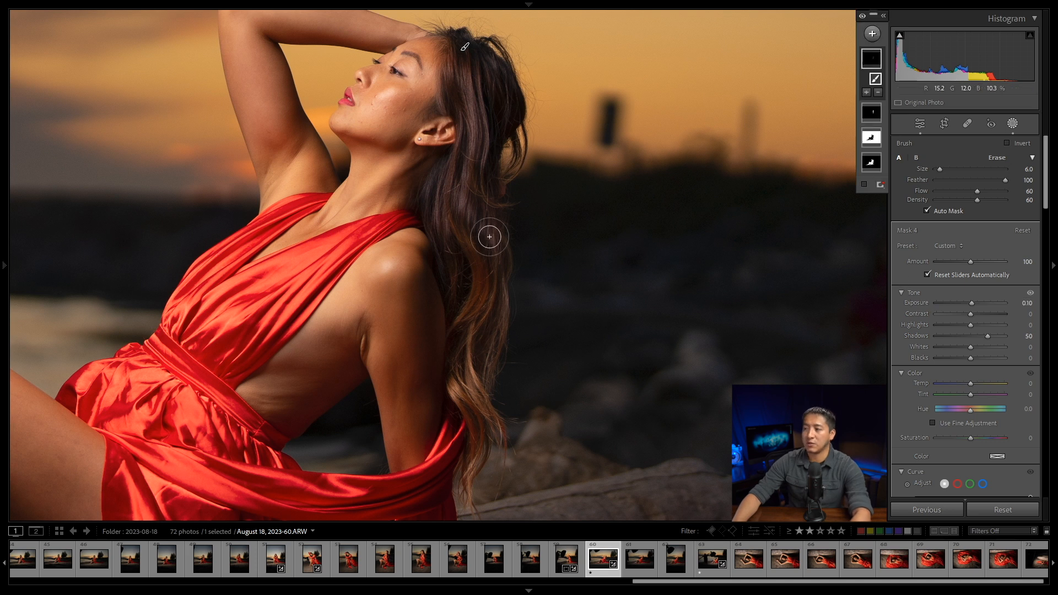
Leave masking and compare the edited photo with its original state.
{"action": "key", "text": "k"}
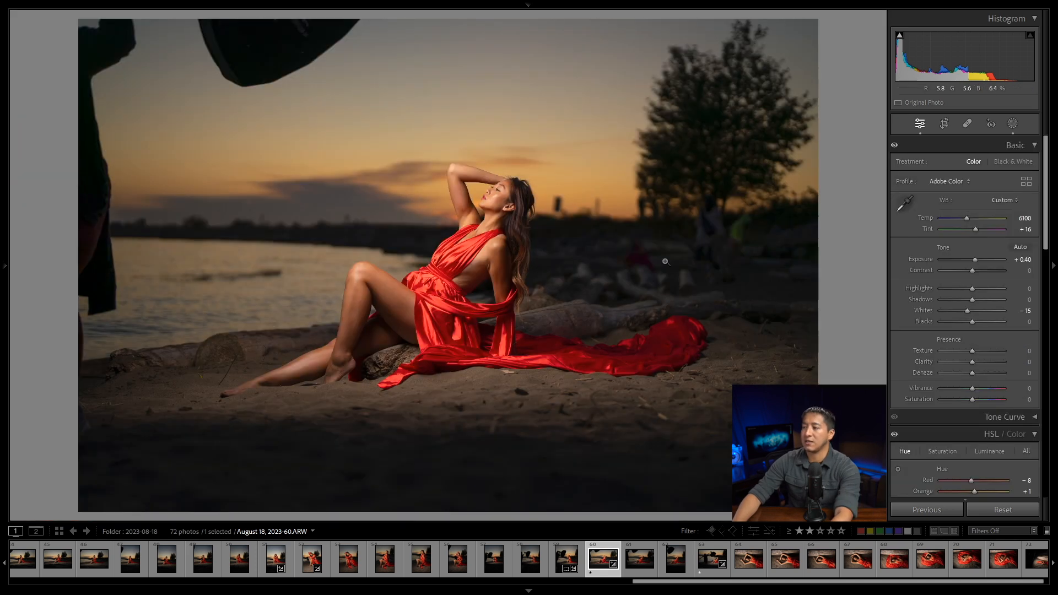
{"action": "key", "text": "backslash"}
{"action": "key", "text": "backslash"}
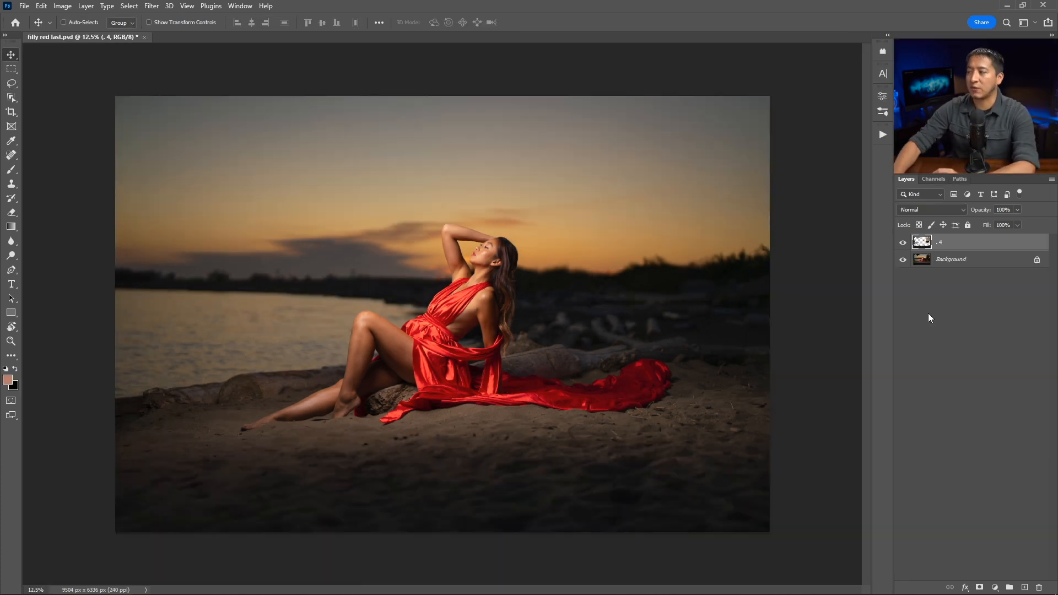
In Photoshop, hide and show the cleanup layer above the Background to compare the scene with and without the distractions.
{"action": "left_click", "coordinate": [903, 243]}
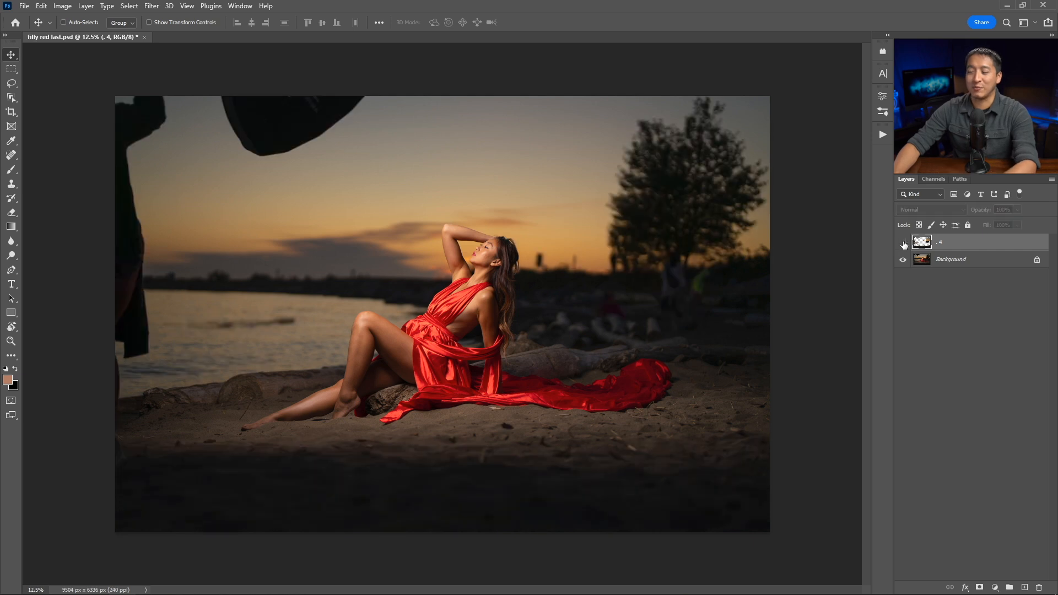
{"action": "left_click", "coordinate": [903, 243]}
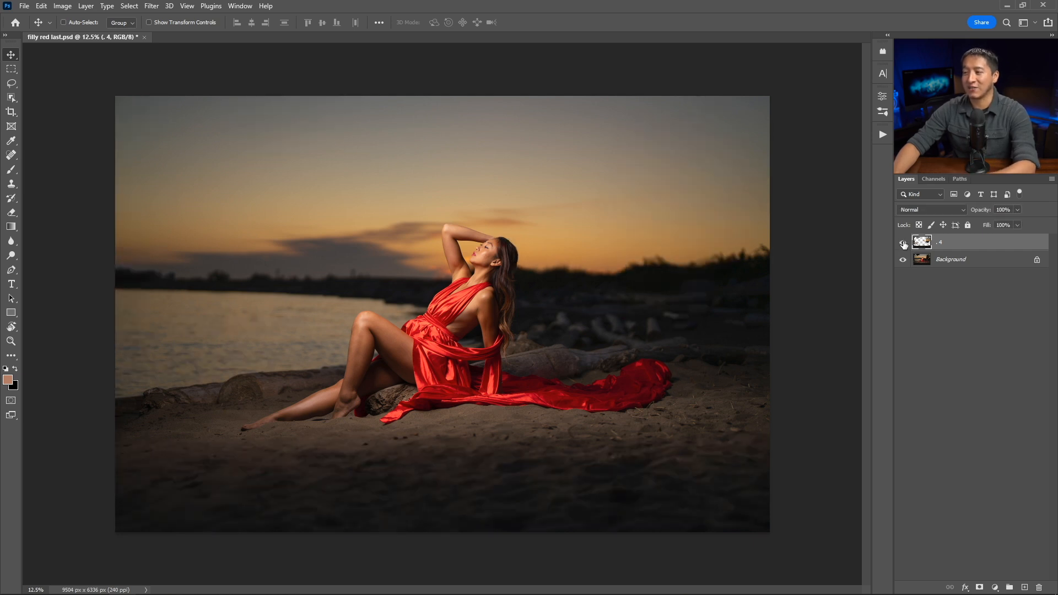
{"action": "left_click", "coordinate": [904, 243]}
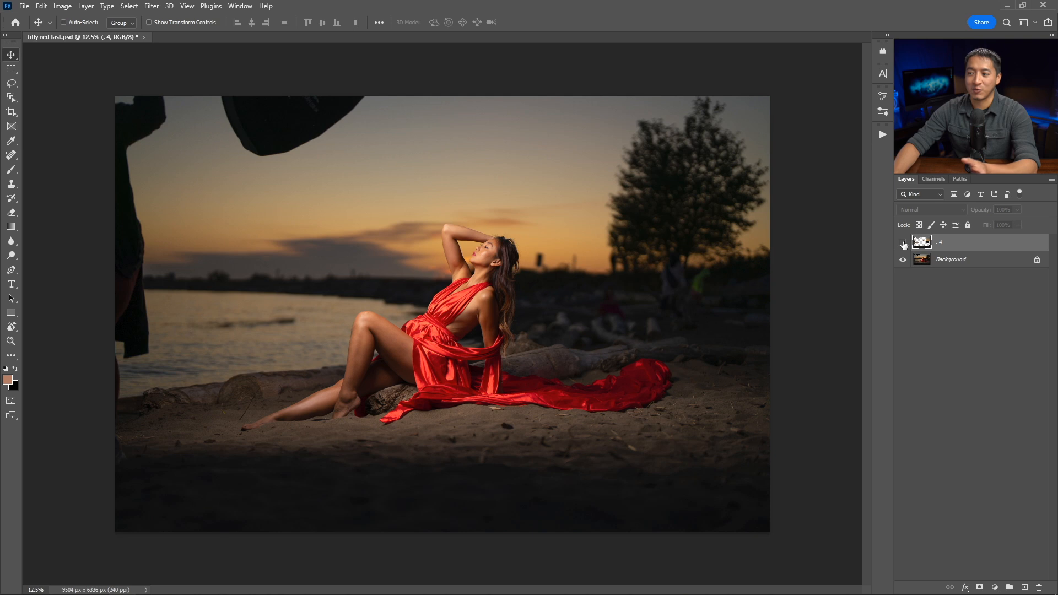
{"action": "left_click", "coordinate": [903, 243]}
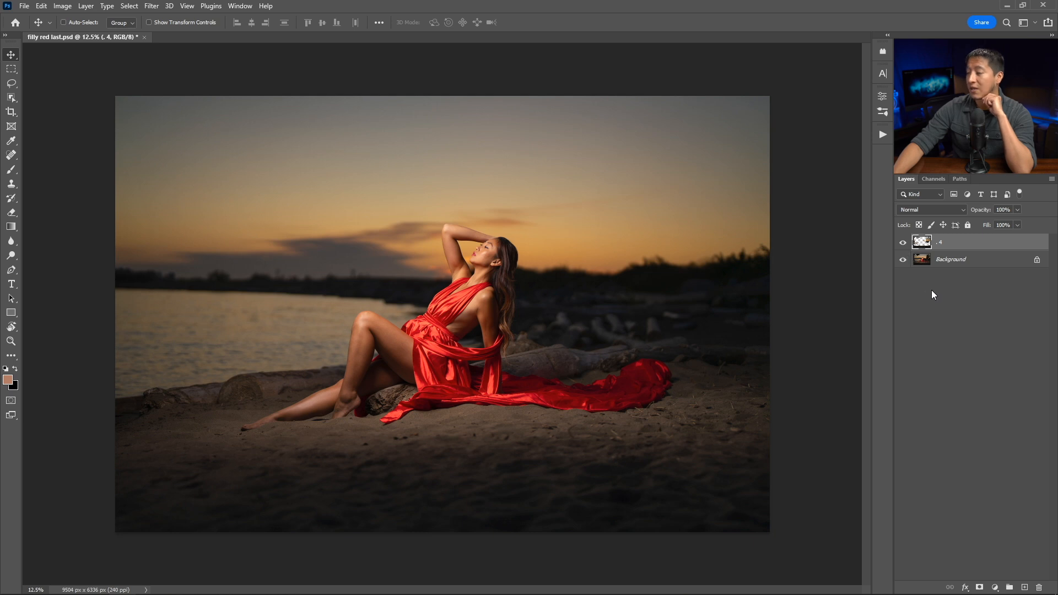
Add a Selective Color adjustment layer with the Reds' Cyan at -70 and mask the effect off the woman.
{"action": "left_click", "coordinate": [995, 588]}
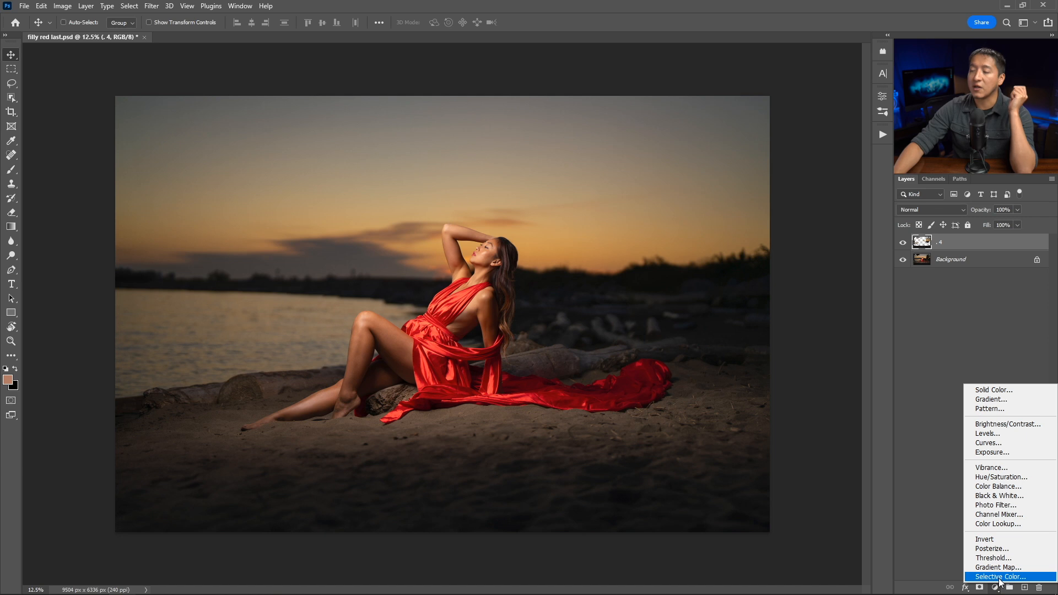
{"action": "left_click", "coordinate": [1001, 577]}
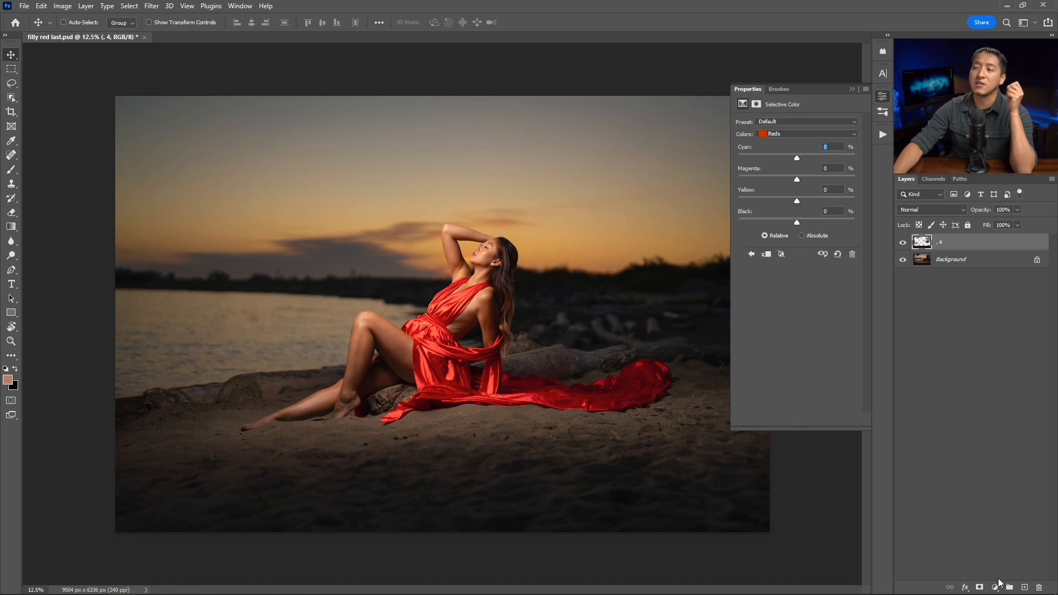
{"action": "left_click", "coordinate": [790, 158]}
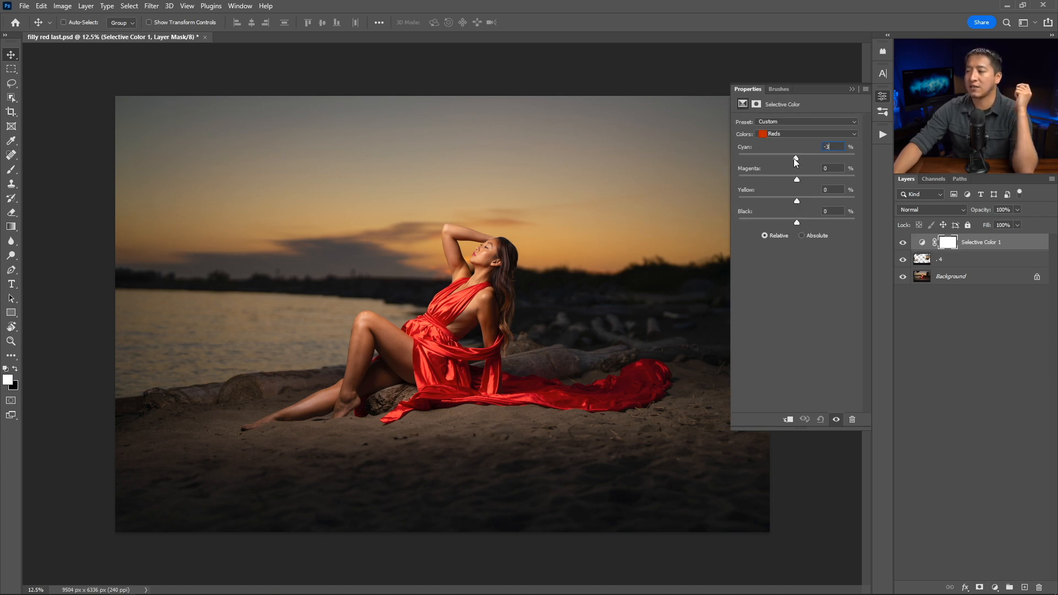
{"action": "left_click_drag", "start_coordinate": [798, 156], "coordinate": [756, 158]}
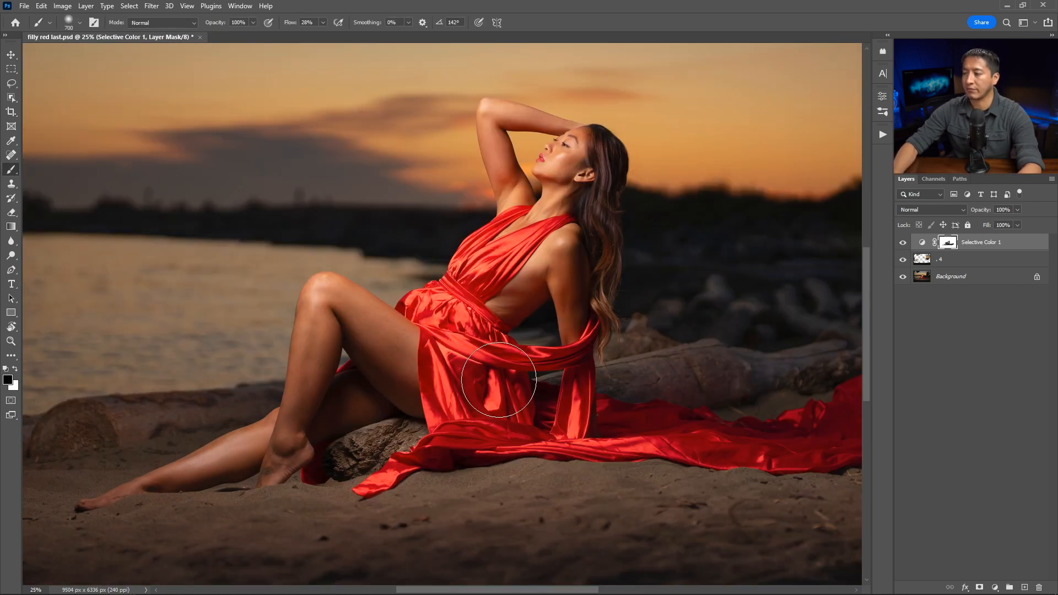
{"action": "key", "text": "x"}
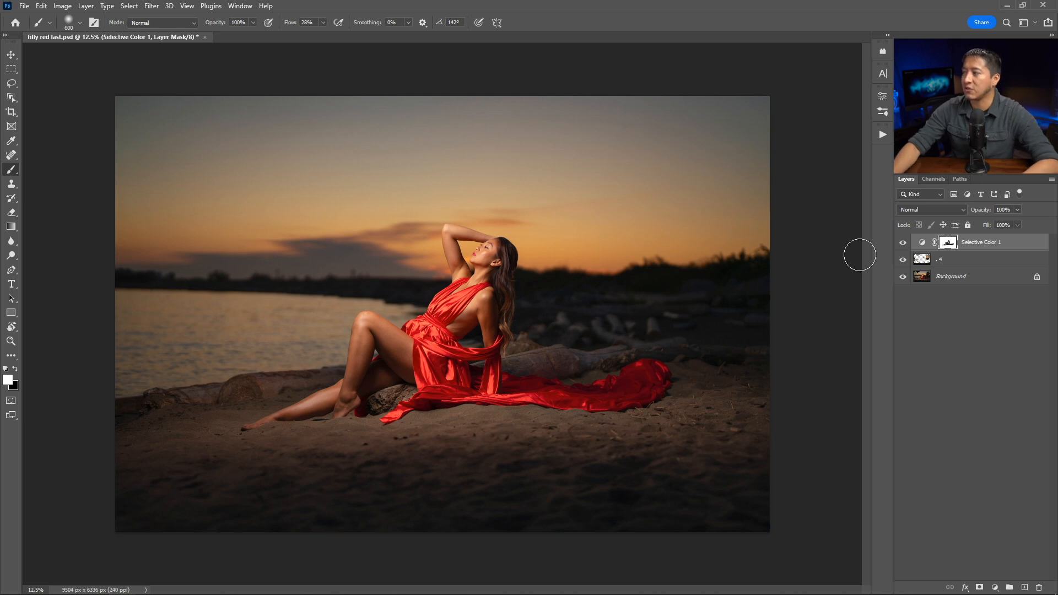
Turn the Selective Color layer off and on to compare its effect on the sunset.
{"action": "left_click", "coordinate": [902, 243]}
{"action": "left_click", "coordinate": [902, 244]}
{"action": "left_click", "coordinate": [903, 243]}
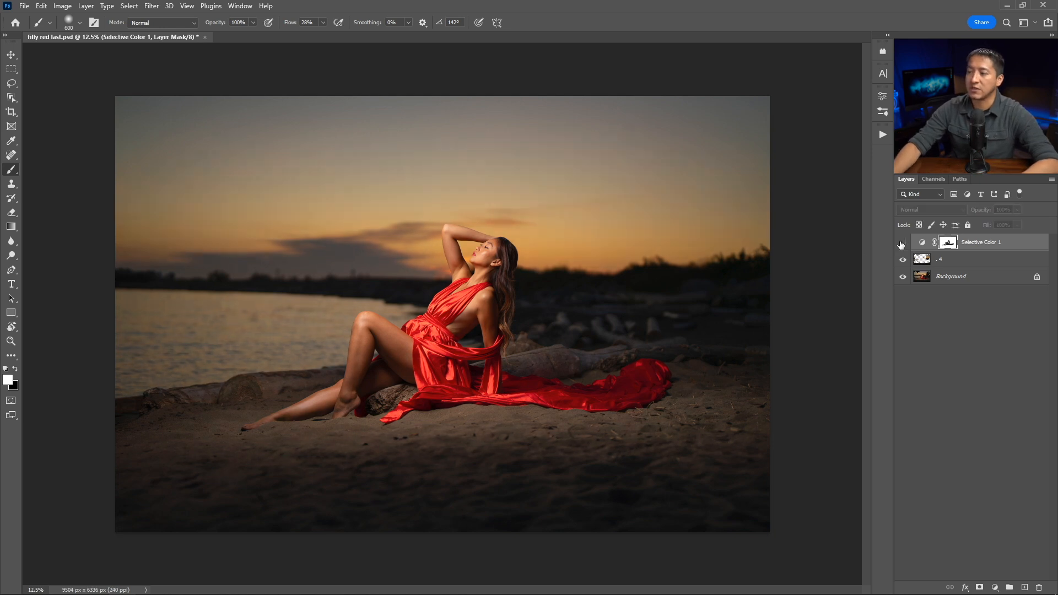
{"action": "left_click", "coordinate": [902, 243]}
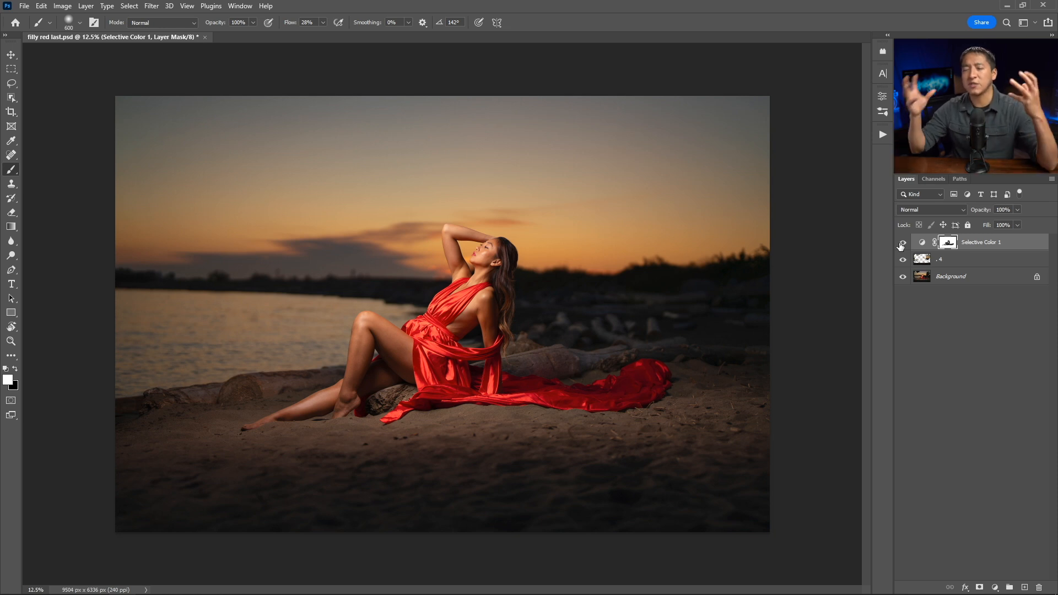
Reopen the Selective Color adjustment and set the Reds' Magenta to +2 and Yellow to +4.
{"action": "double_click", "coordinate": [922, 242]}
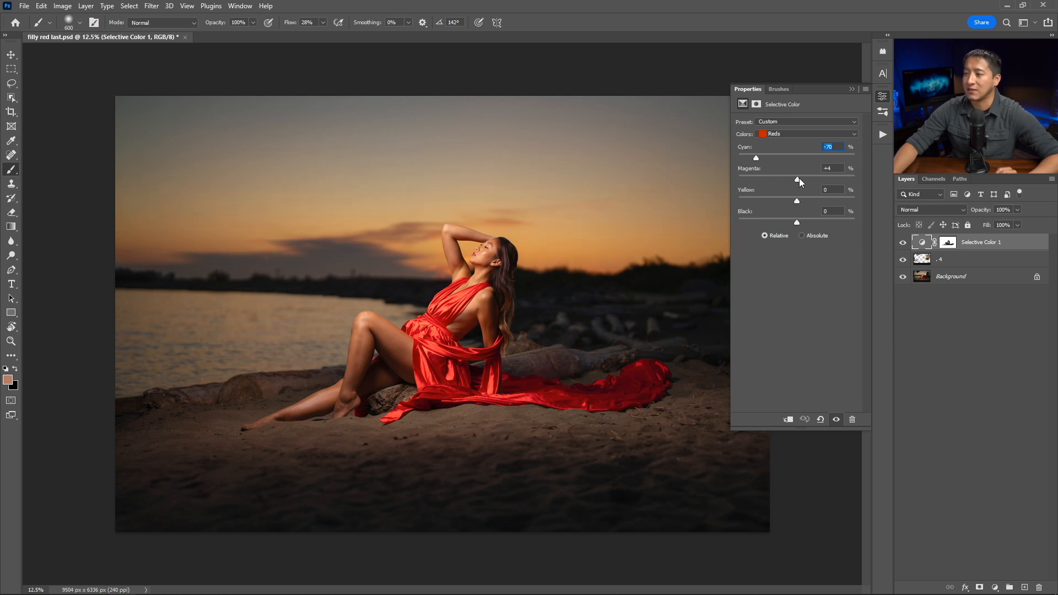
{"action": "left_click_drag", "start_coordinate": [797, 179], "coordinate": [793, 179]}
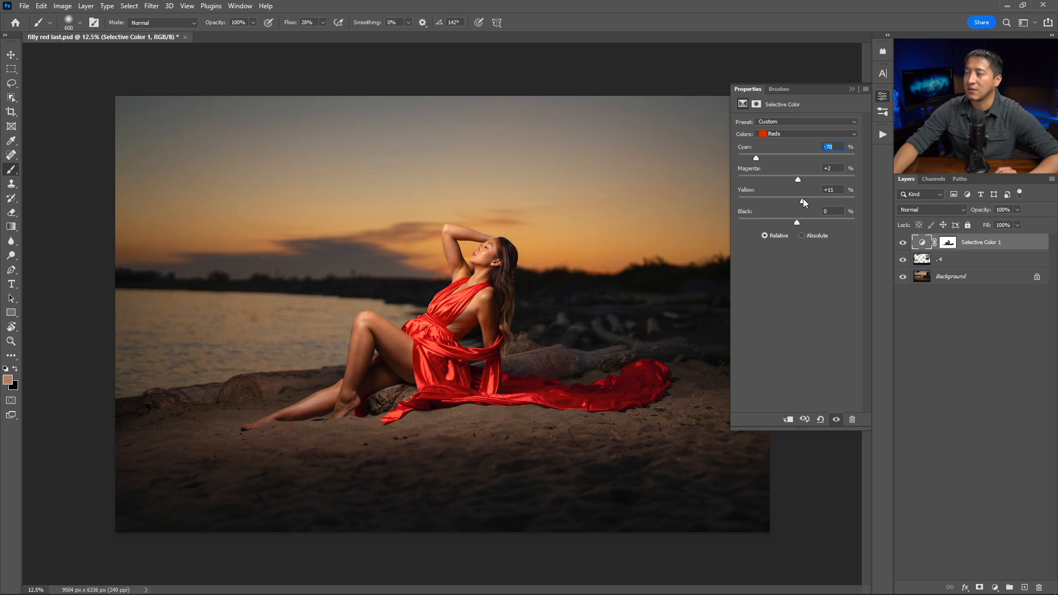
Set the Selective Color Yellows to Cyan -20, Magenta +2, Yellow -4 and Black 0.
{"action": "left_click", "coordinate": [792, 136]}
{"action": "left_click", "coordinate": [789, 146]}
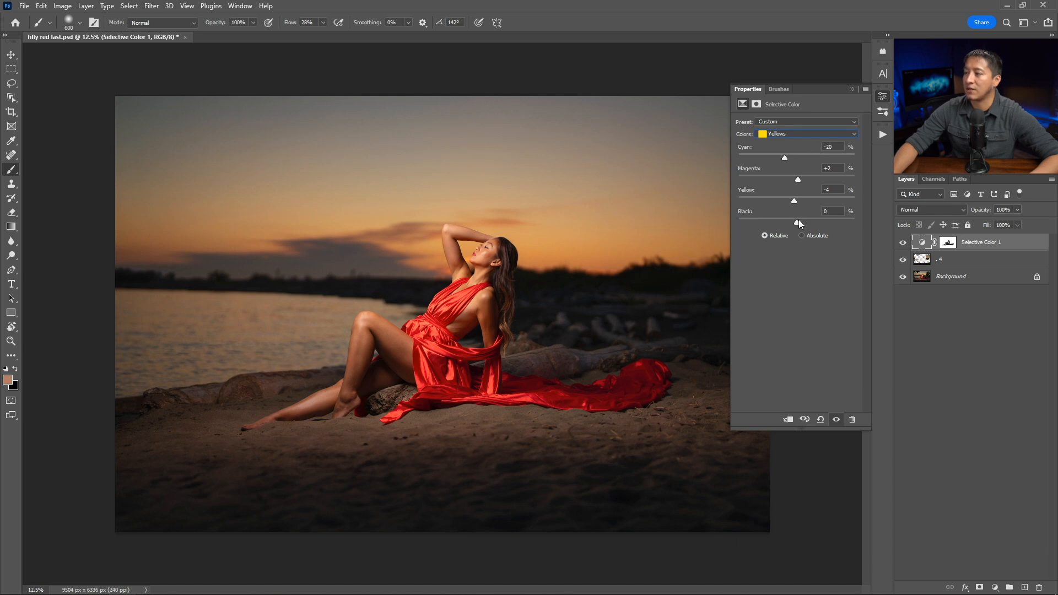
{"action": "left_click_drag", "start_coordinate": [792, 225], "coordinate": [795, 225]}
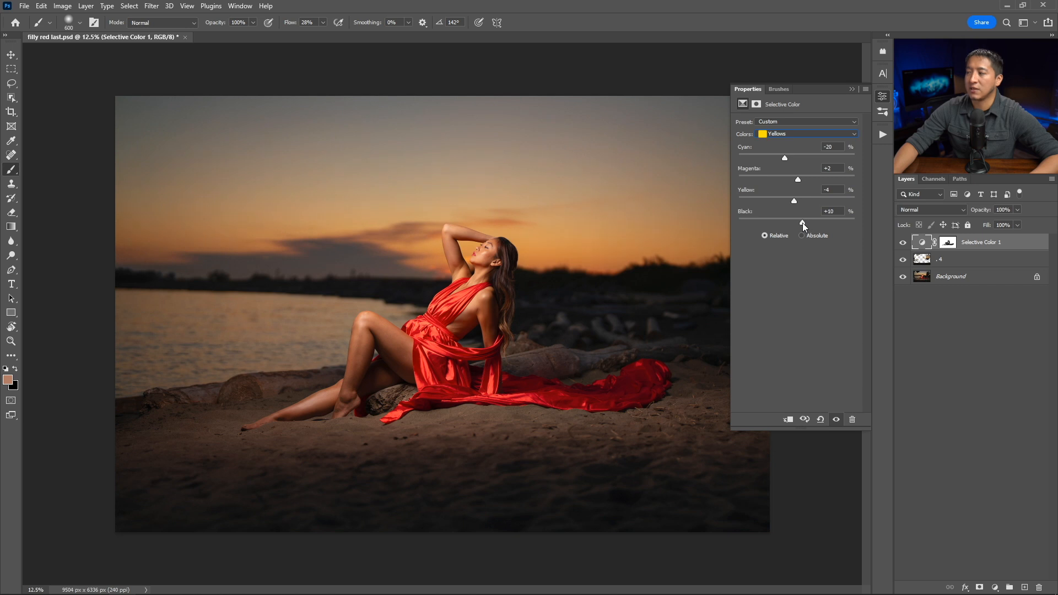
{"action": "left_click_drag", "start_coordinate": [799, 224], "coordinate": [799, 224]}
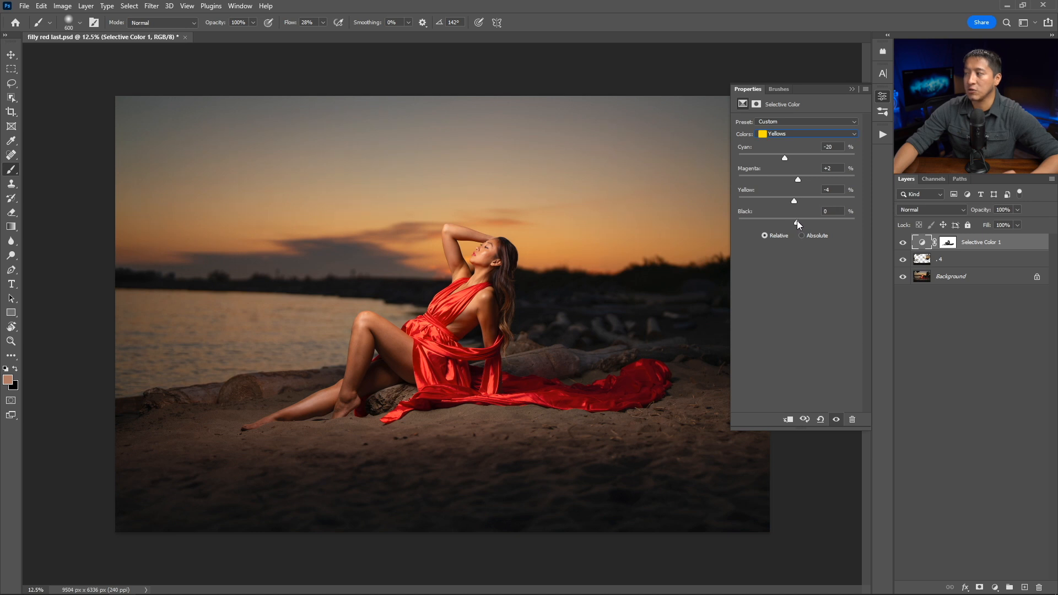
Review the Selective Color Reds, close the settings and compare the image with the adjustment layer off and on.
{"action": "left_click", "coordinate": [799, 134]}
{"action": "left_click", "coordinate": [799, 142]}
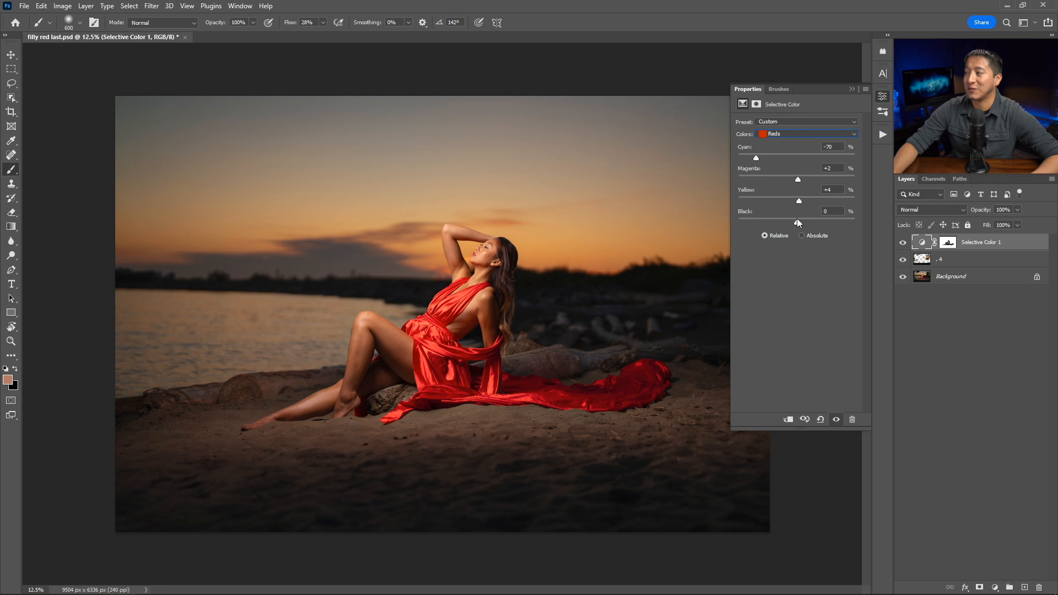
{"action": "left_click", "coordinate": [852, 89]}
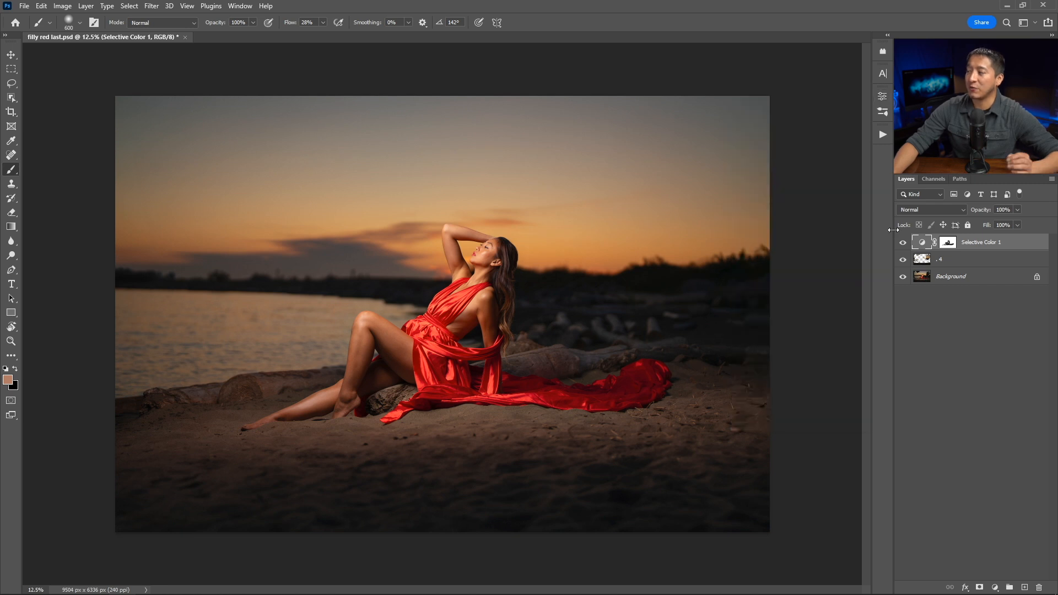
{"action": "left_click", "coordinate": [903, 243]}
{"action": "left_click", "coordinate": [903, 243]}
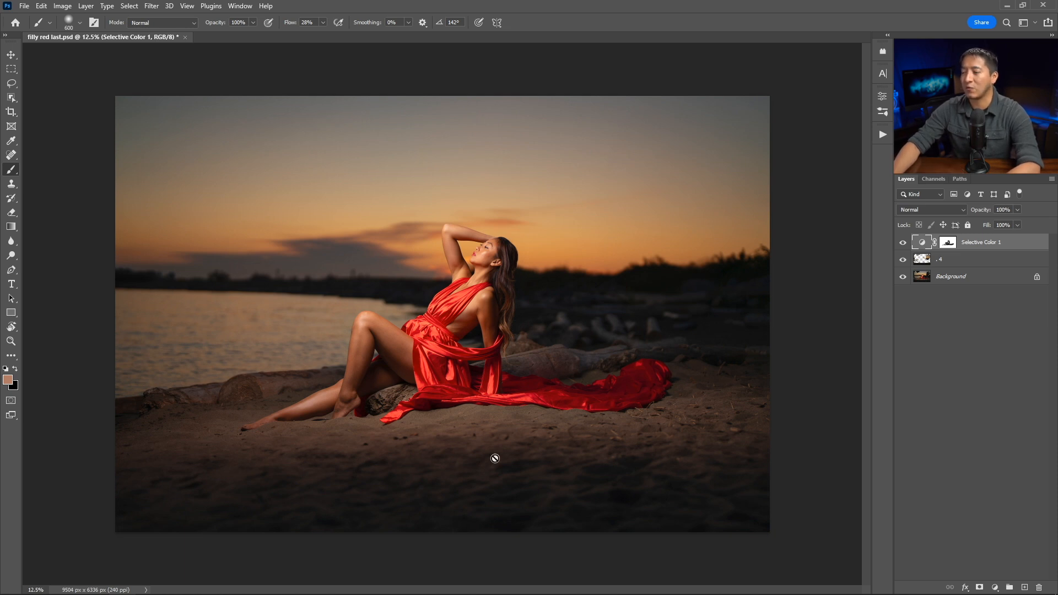
Enlarge the brush to 1400 px and paint black on the Selective Color mask over the foreground sand.
{"action": "left_click", "coordinate": [946, 244]}
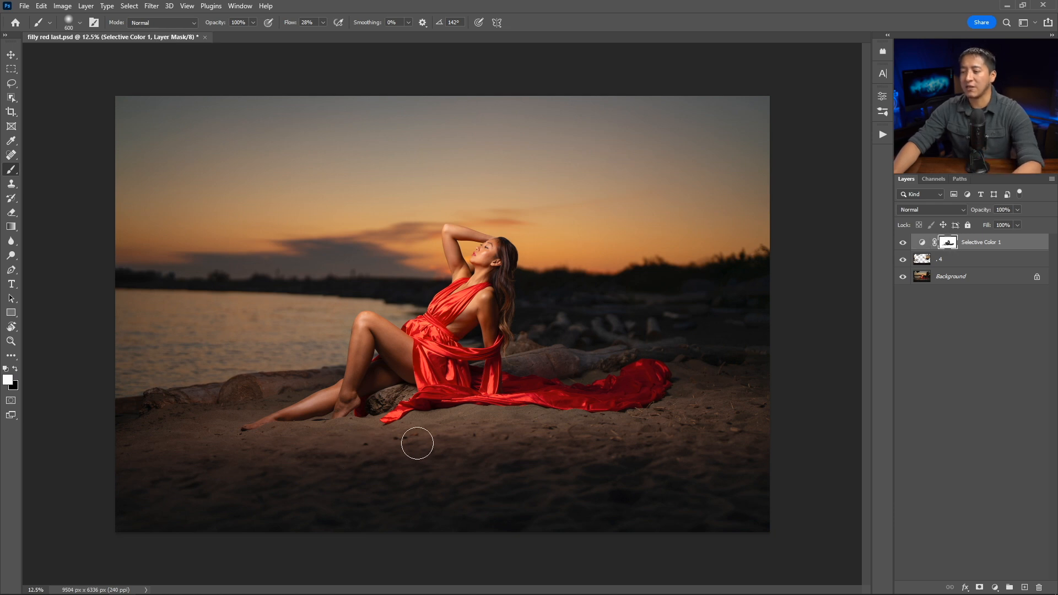
{"action": "key", "text": "bracketright"}
{"action": "key", "text": "bracketright"}
{"action": "key", "text": "bracketright"}
{"action": "key", "text": "bracketright"}
{"action": "key", "text": "bracketright"}
{"action": "key", "text": "bracketright"}
{"action": "key", "text": "bracketright"}
{"action": "key", "text": "bracketright"}
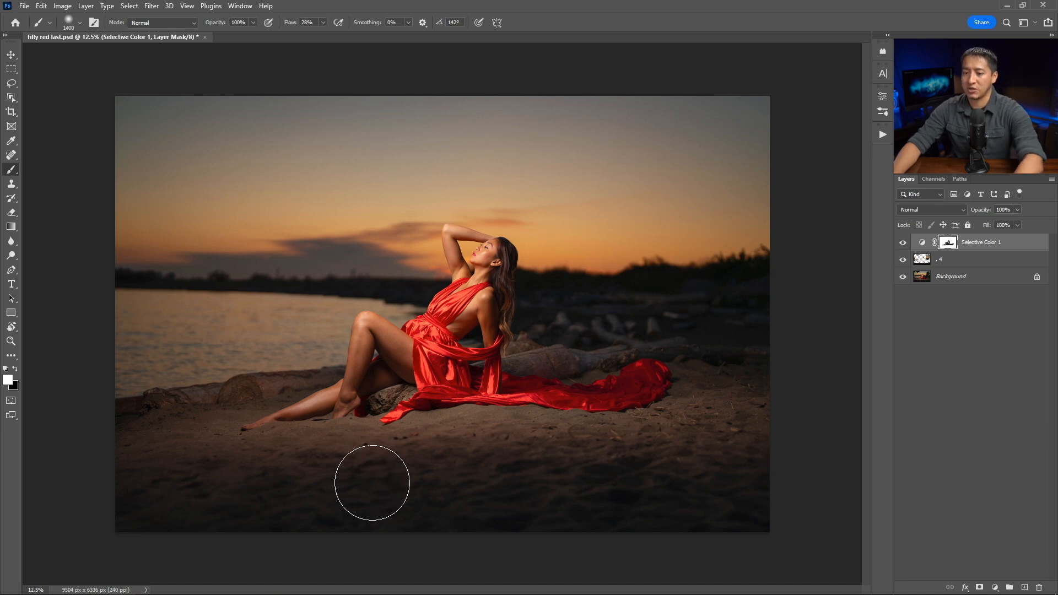
{"action": "key", "text": "x"}
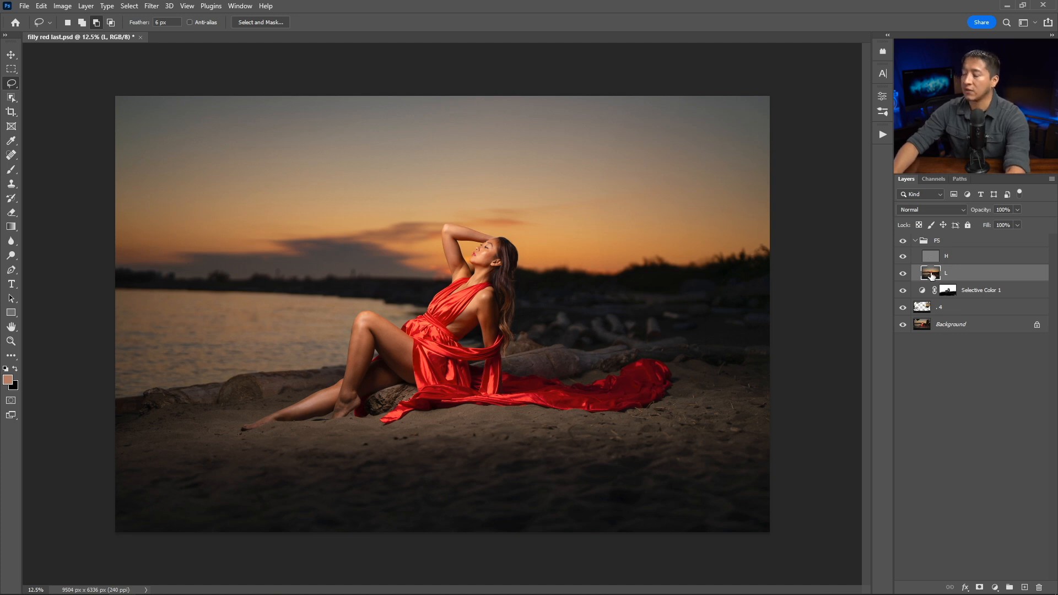
Activate the Mixer Brush tool for smoothing the leg skin on the L layer of the FS group.
{"action": "scroll", "coordinate": [441, 319], "scroll_direction": "up", "scroll_amount": 3}
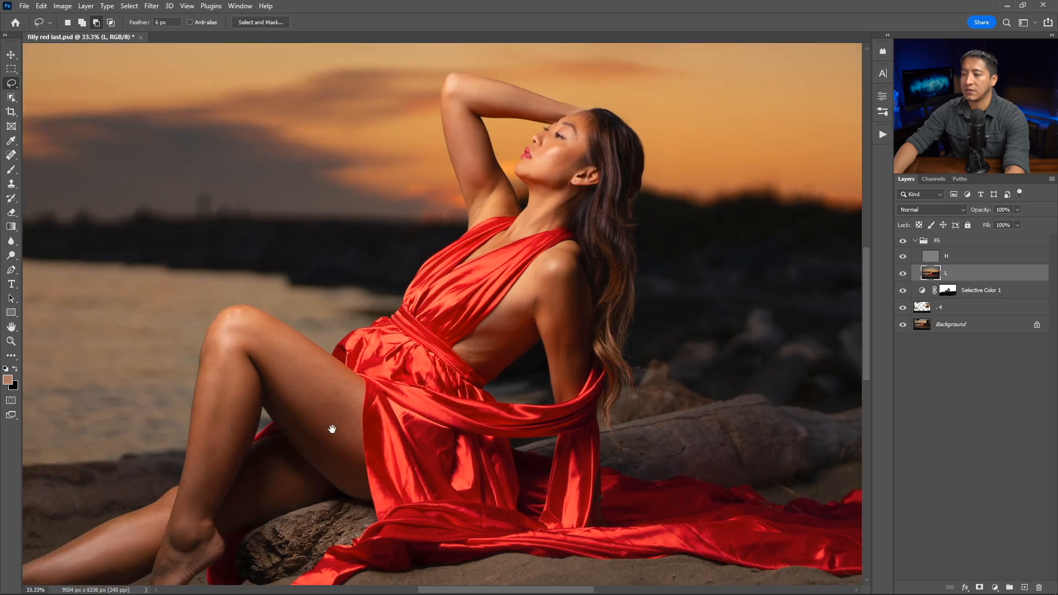
{"action": "left_click_drag", "start_coordinate": [456, 356], "coordinate": [529, 277]}
{"action": "key", "text": "ctrl+plus"}
{"action": "scroll", "coordinate": [429, 361], "scroll_direction": "up", "scroll_amount": 1}
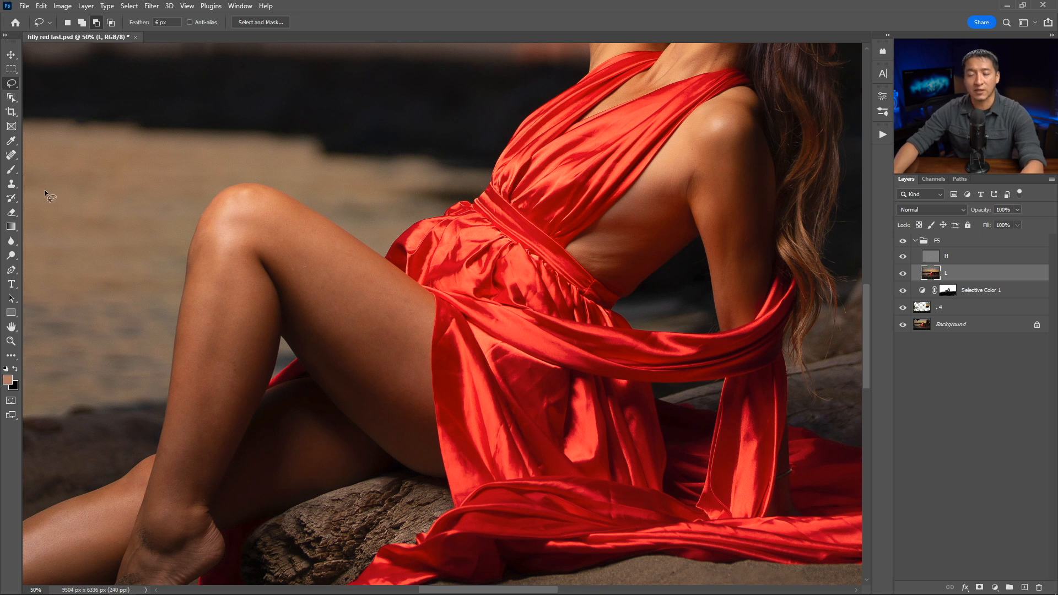
{"action": "key", "text": "b"}
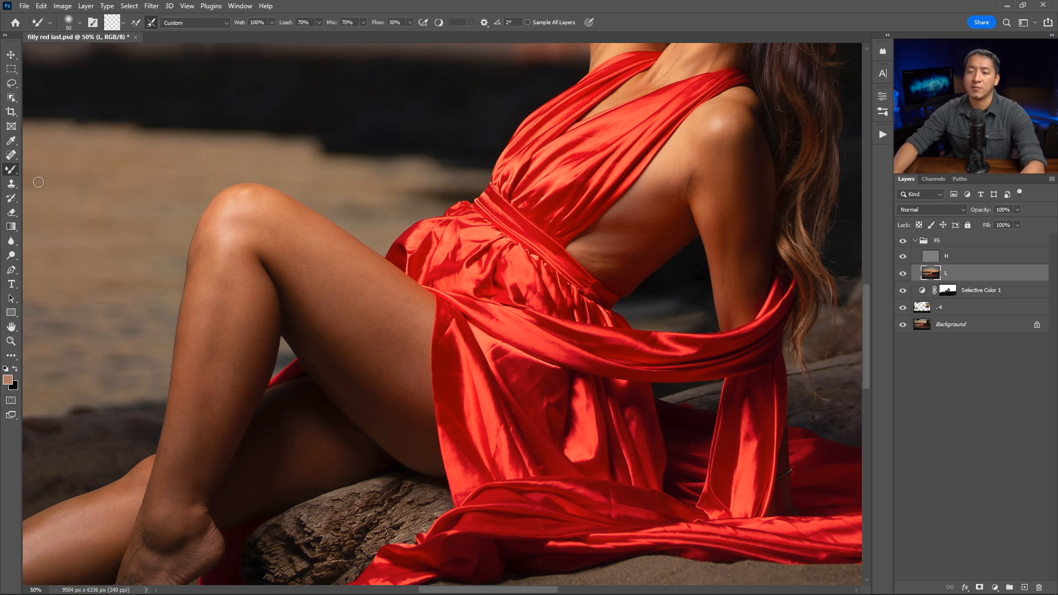
{"action": "right_click", "coordinate": [11, 173]}
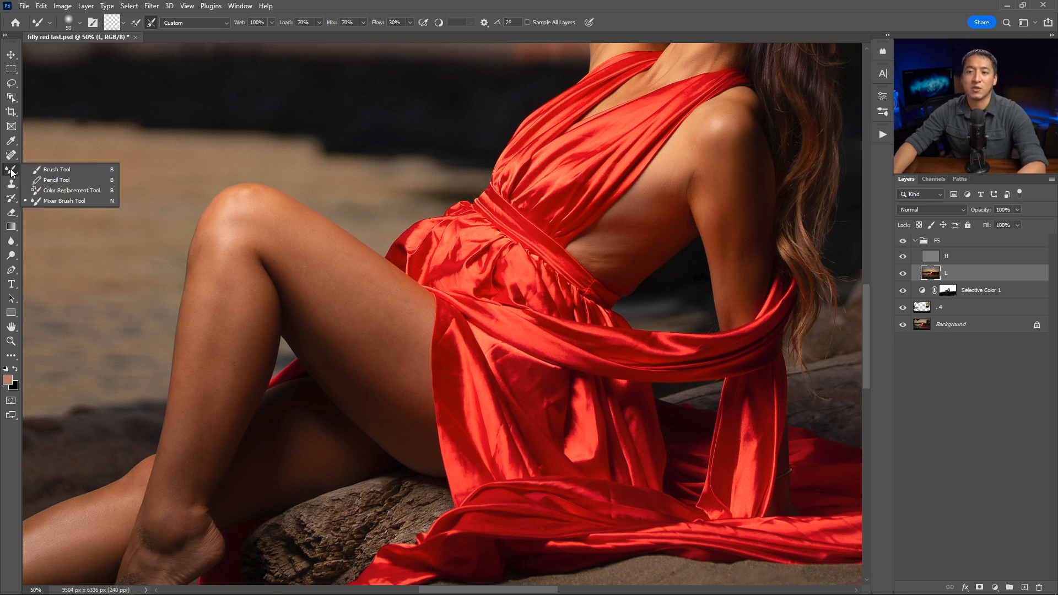
{"action": "left_click", "coordinate": [50, 201]}
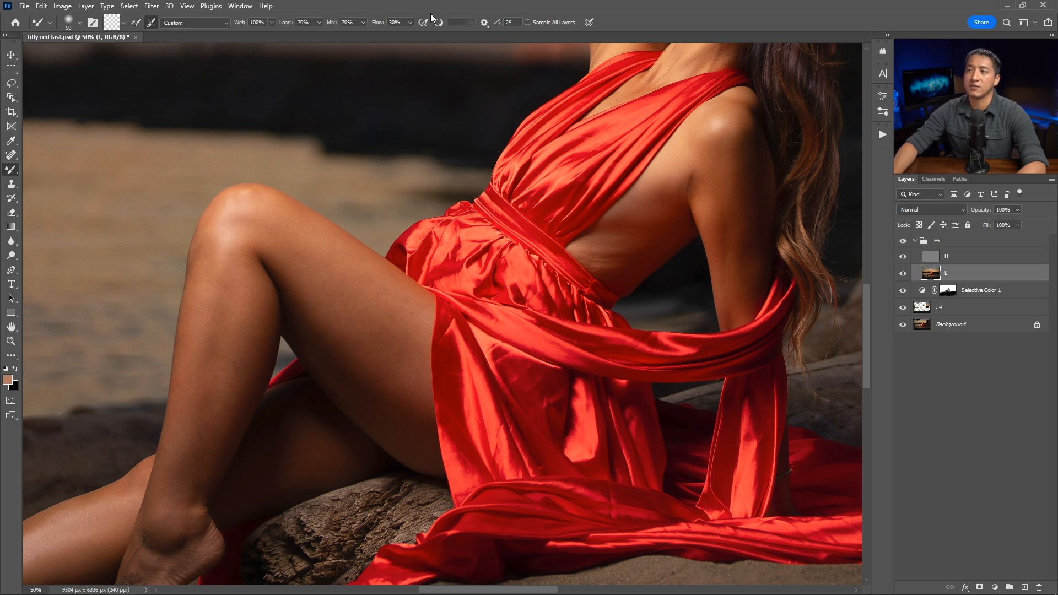
Enlarge the Mixer Brush to 200 px and blend the skin tones on the raised thigh and torso.
{"action": "key", "text": "bracketright"}
{"action": "key", "text": "bracketright"}
{"action": "key", "text": "bracketright"}
{"action": "key", "text": "bracketright"}
{"action": "key", "text": "bracketright"}
{"action": "key", "text": "bracketright"}
{"action": "key", "text": "bracketright"}
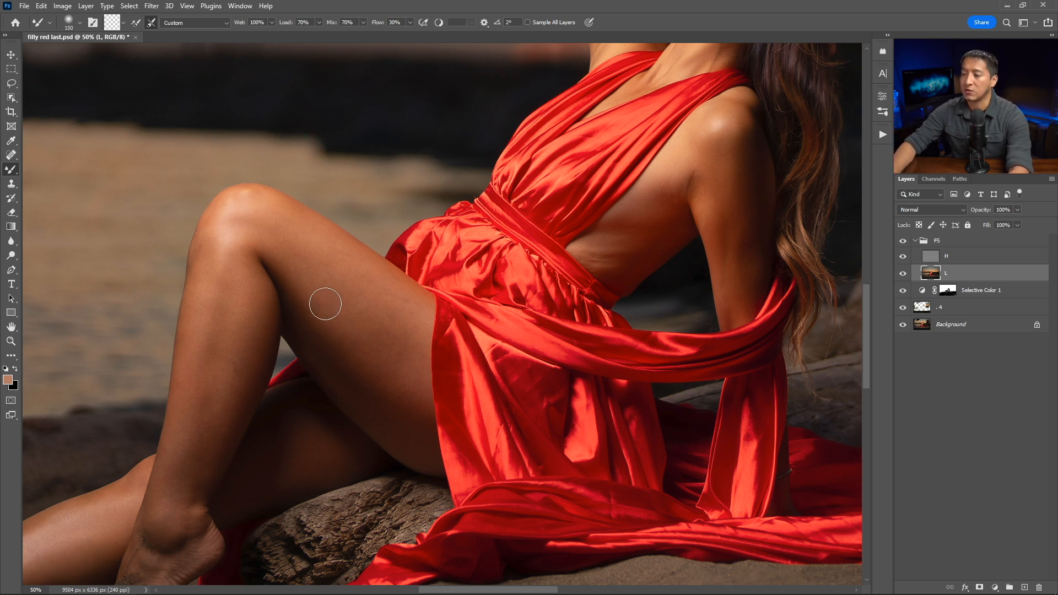
{"action": "key", "text": "bracketright"}
{"action": "key", "text": "bracketright"}
{"action": "mouse_move", "coordinate": [350, 323]}
{"action": "left_mouse_down"}
{"action": "mouse_move", "coordinate": [458, 224]}
{"action": "mouse_move", "coordinate": [478, 221]}
{"action": "mouse_move", "coordinate": [337, 323]}
{"action": "left_mouse_up"}
{"action": "left_click_drag", "start_coordinate": [511, 202], "coordinate": [342, 338]}
{"action": "mouse_move", "coordinate": [504, 247]}
{"action": "left_mouse_down"}
{"action": "mouse_move", "coordinate": [498, 239]}
{"action": "mouse_move", "coordinate": [510, 270]}
{"action": "mouse_move", "coordinate": [574, 115]}
{"action": "left_mouse_up"}
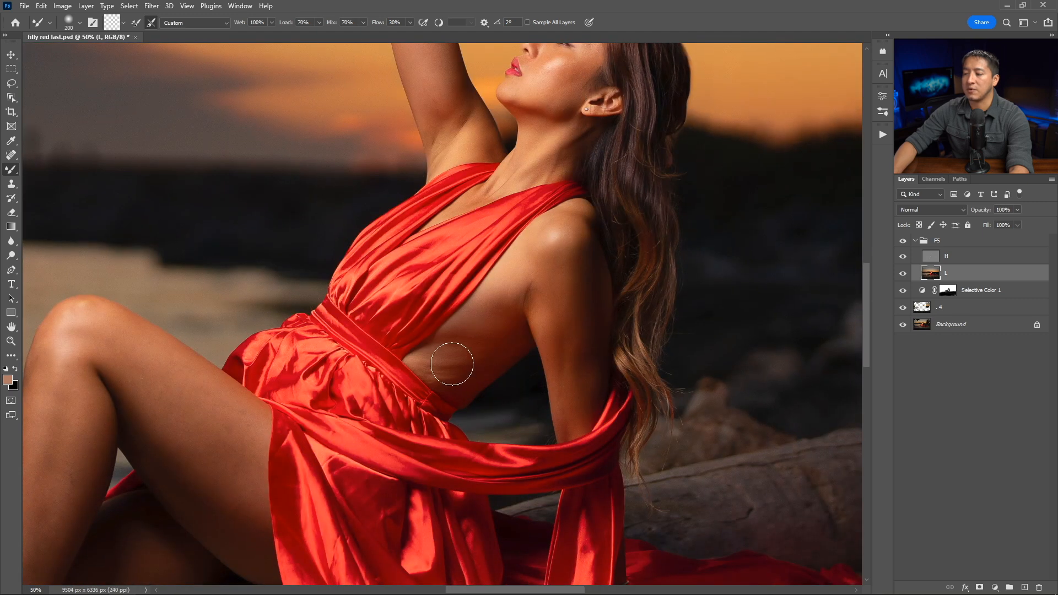
{"action": "mouse_move", "coordinate": [439, 370]}
{"action": "left_mouse_down"}
{"action": "mouse_move", "coordinate": [742, 259]}
{"action": "mouse_move", "coordinate": [726, 273]}
{"action": "left_mouse_up"}
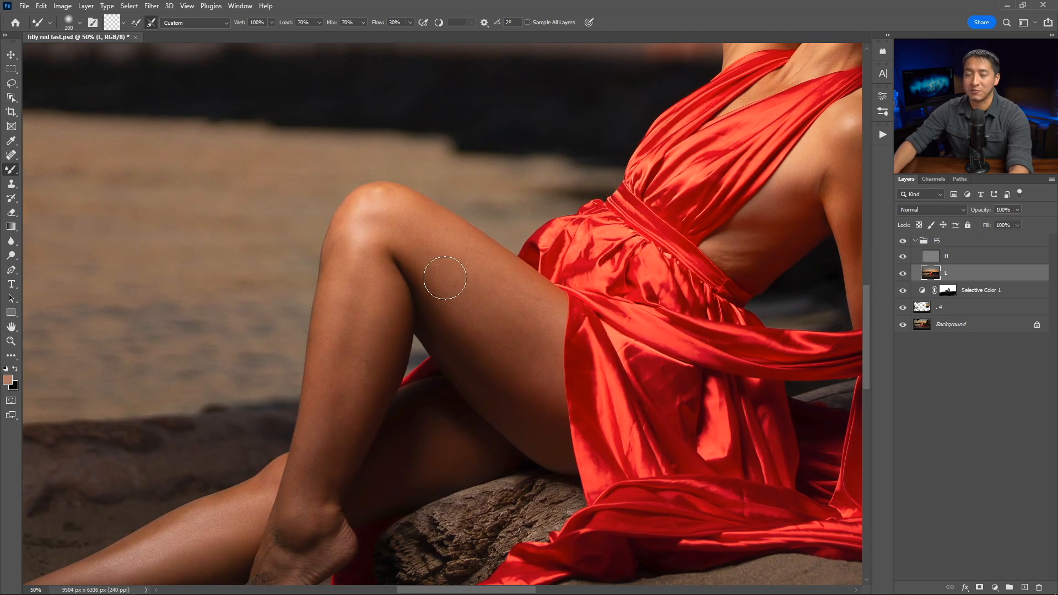
Enlarge the Mixer Brush to 300 px, continue smoothing the skin, and add a layer mask to the FS group.
{"action": "key", "text": "bracketright"}
{"action": "key", "text": "bracketright"}
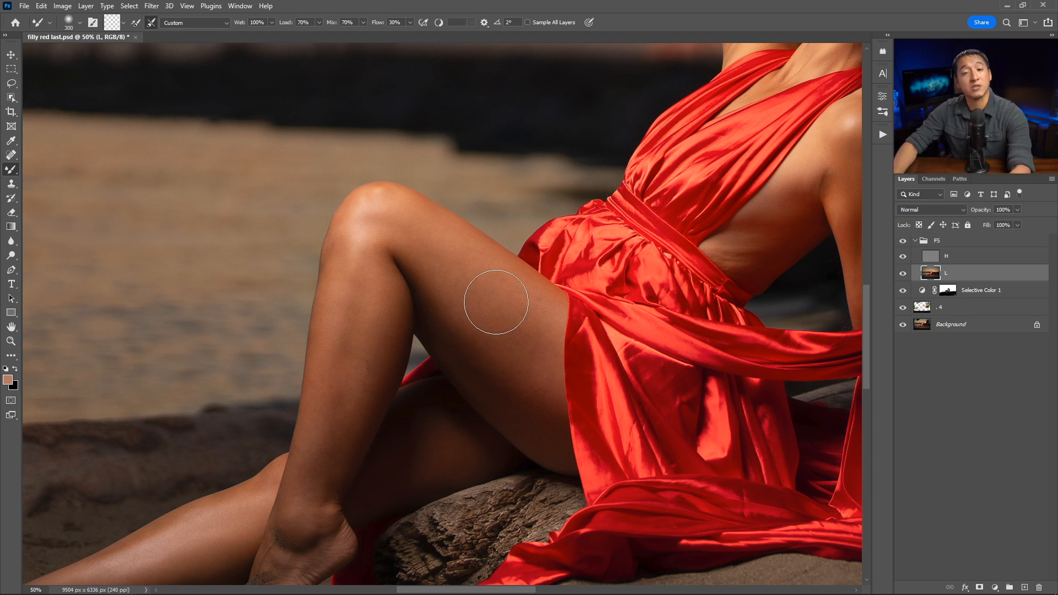
{"action": "scroll", "coordinate": [484, 300], "scroll_direction": "down", "scroll_amount": 2}
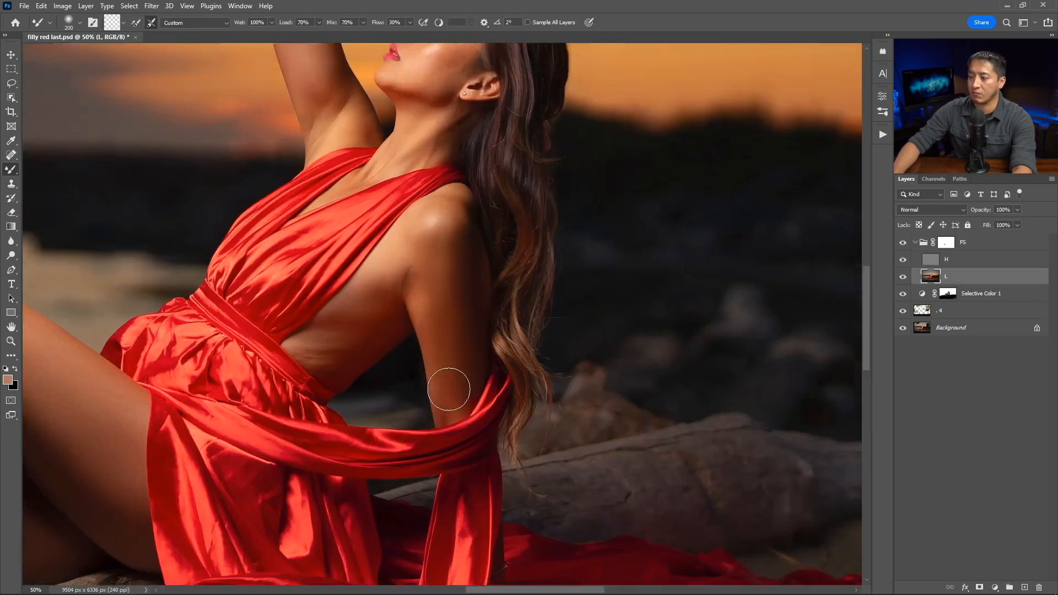
{"action": "key", "text": "ctrl+0"}
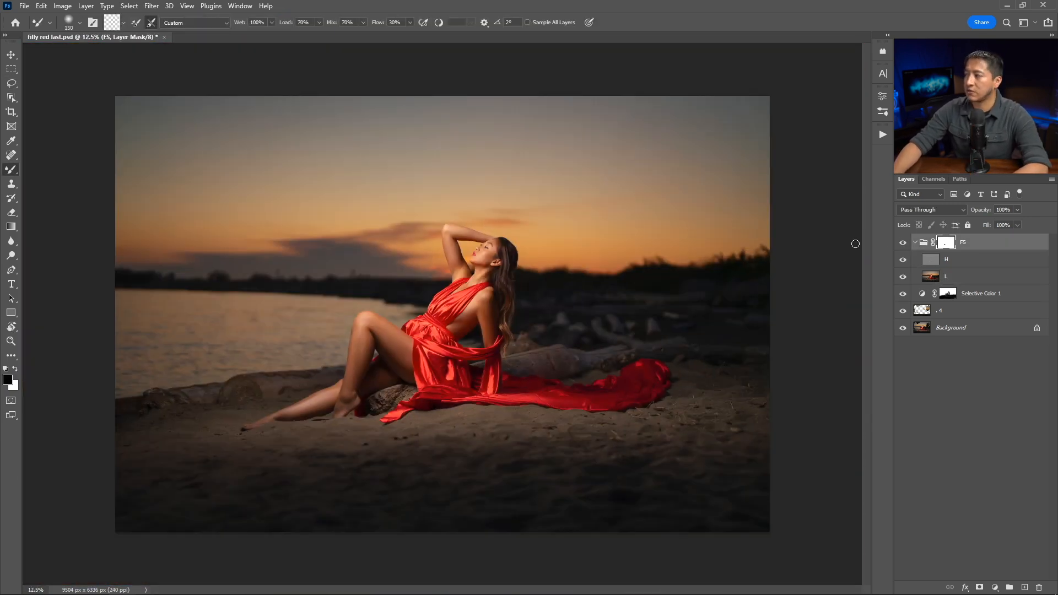
Add a brightening Curves adjustment layer above the FS group, raising the midpoint from input 126 to output 190.
{"action": "left_click", "coordinate": [995, 587]}
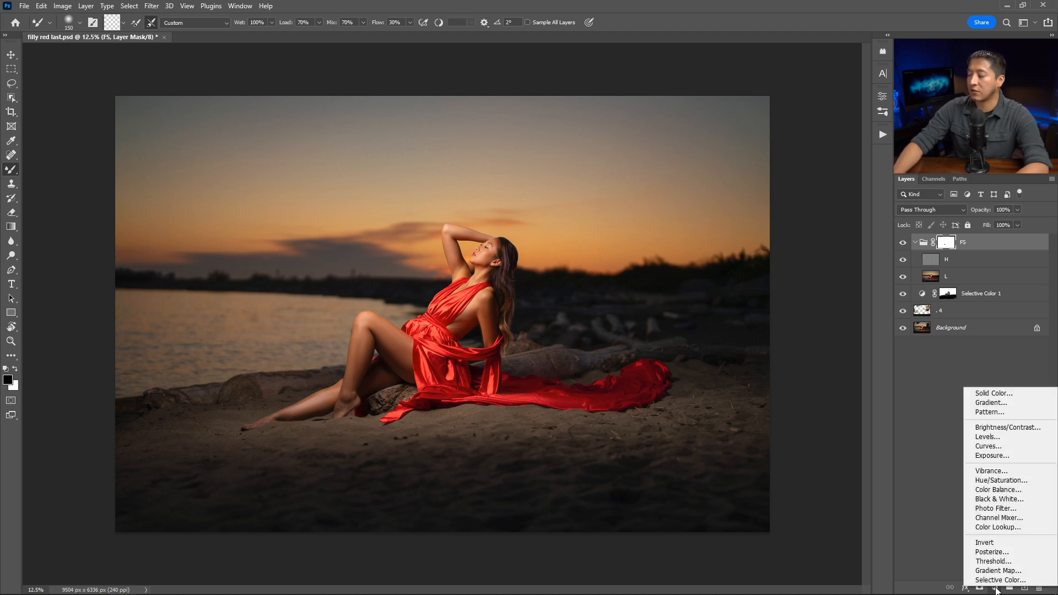
{"action": "left_click", "coordinate": [988, 446]}
{"action": "left_click_drag", "start_coordinate": [993, 259], "coordinate": [982, 238]}
{"action": "left_click_drag", "start_coordinate": [808, 194], "coordinate": [809, 174]}
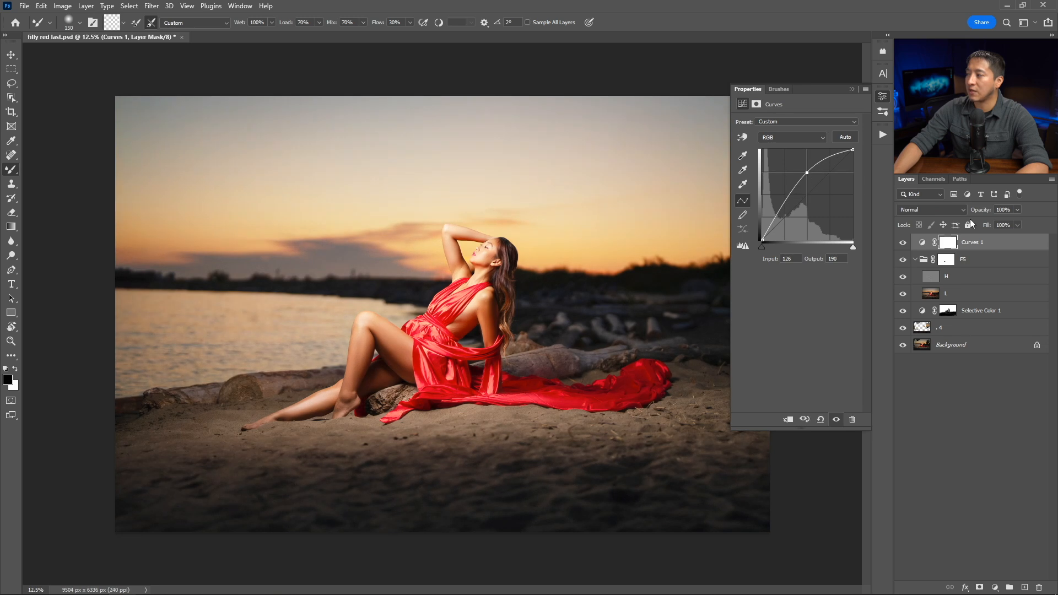
Rename the brightening Curves layer as Dodge and invert its mask to black.
{"action": "double_click", "coordinate": [972, 242]}
{"action": "type", "text": "Dodge"}
{"action": "left_click", "coordinate": [943, 244]}
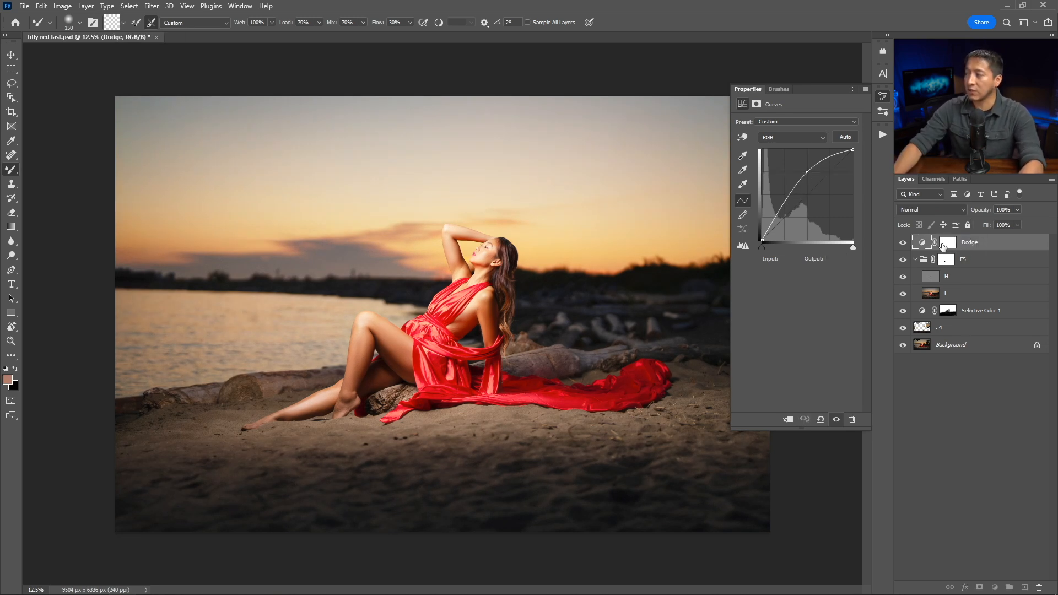
{"action": "key", "text": "ctrl+i"}
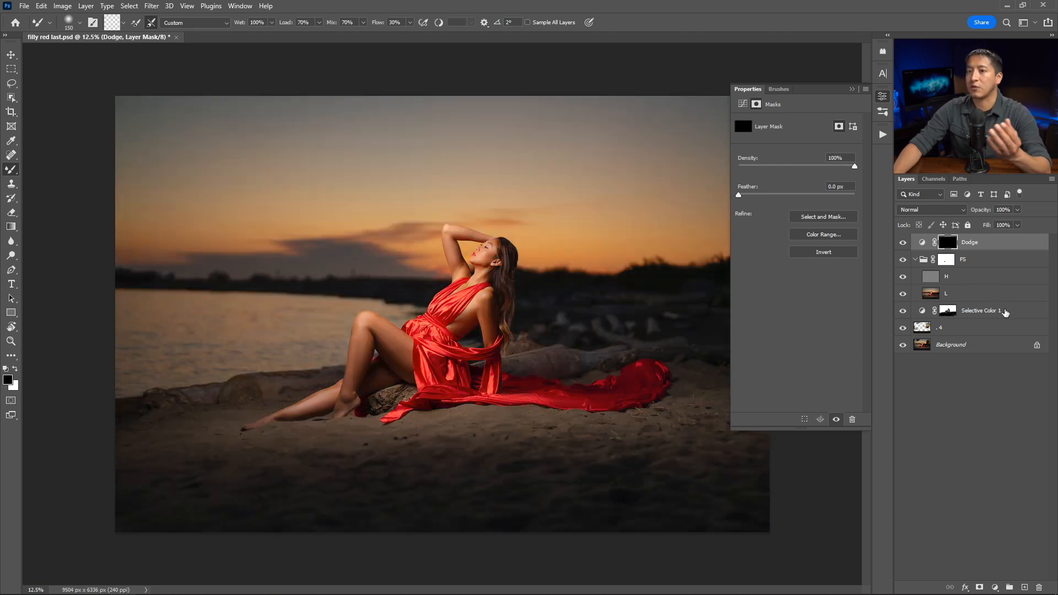
Add a darkening Curves adjustment layer above Dodge, lowering the midpoint from input 126 to output 62.
{"action": "left_click", "coordinate": [996, 588]}
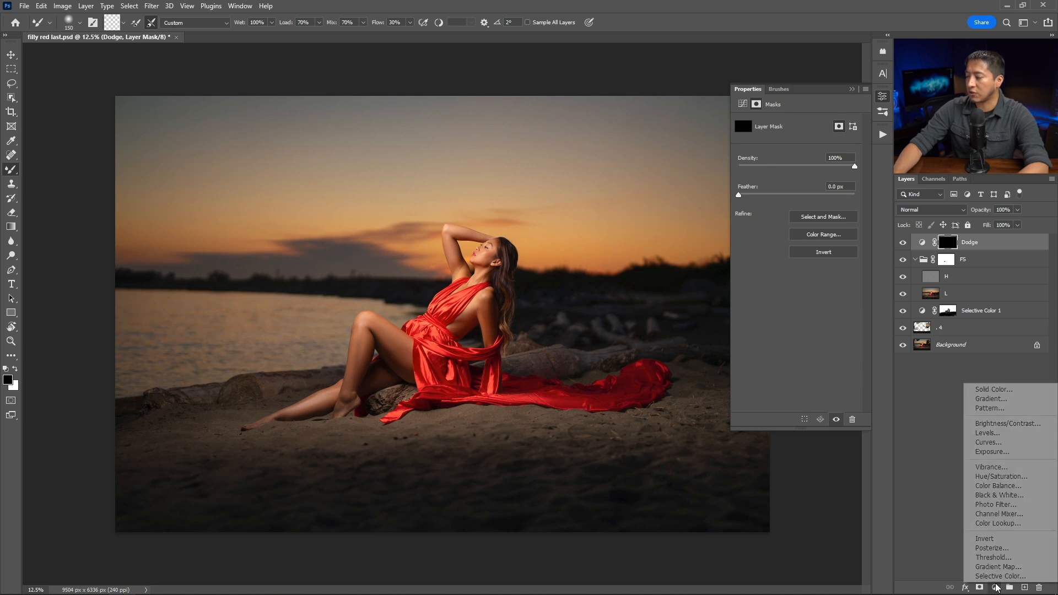
{"action": "left_click", "coordinate": [995, 449]}
{"action": "left_click_drag", "start_coordinate": [807, 196], "coordinate": [807, 217]}
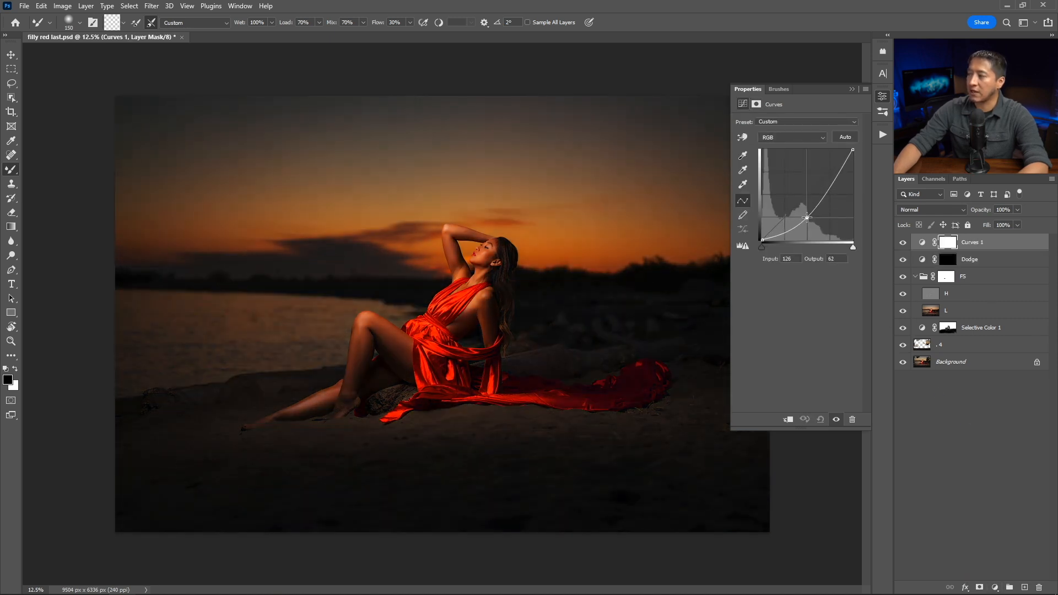
{"action": "left_click", "coordinate": [852, 90]}
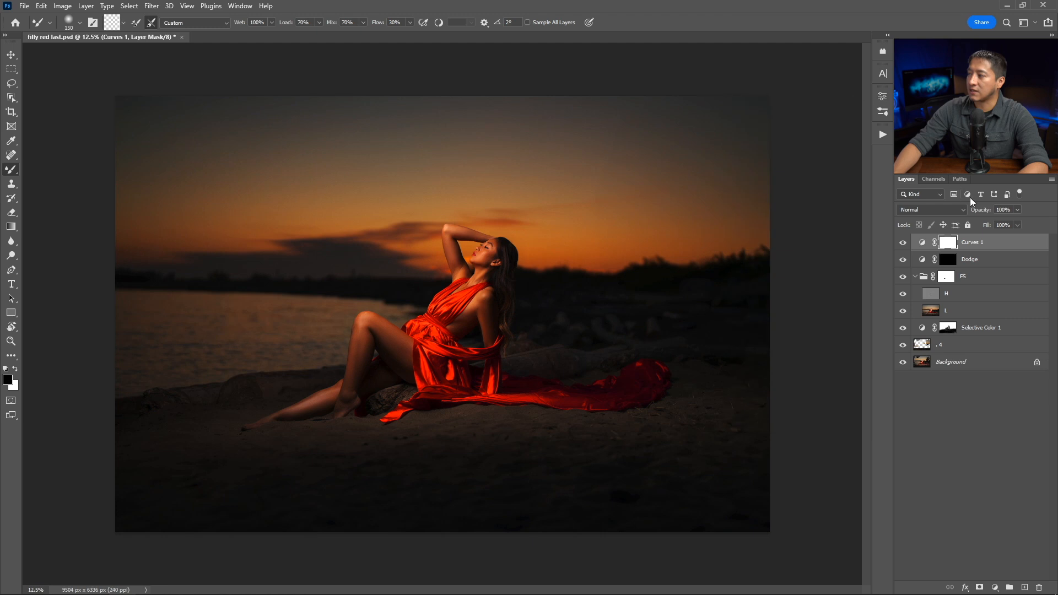
Invert the darkening Curves layer's mask to black and rename the layer as Burn.
{"action": "key", "text": "ctrl+i"}
{"action": "double_click", "coordinate": [972, 242]}
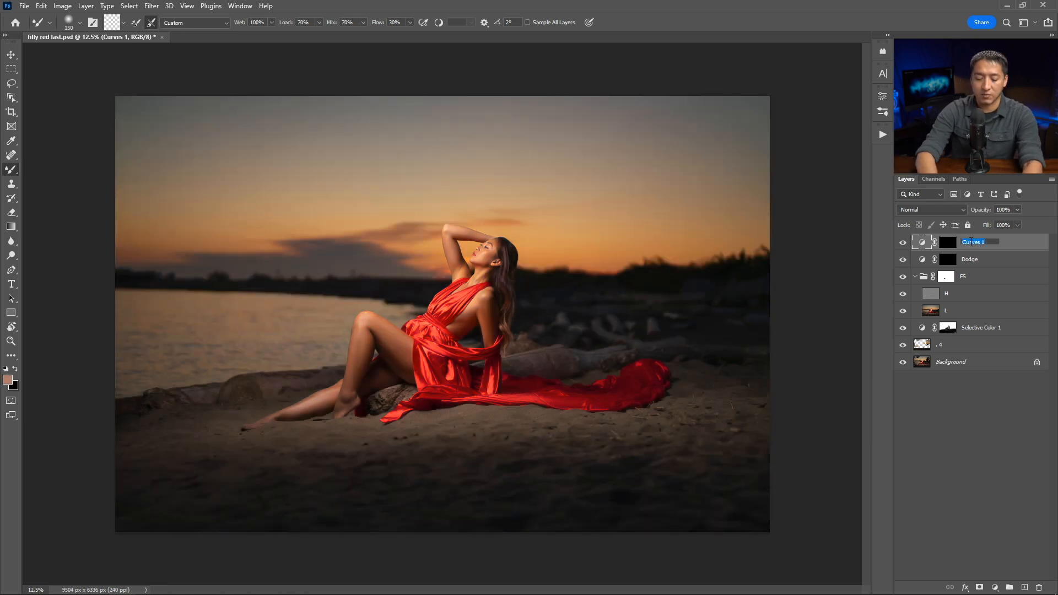
{"action": "type", "text": "Burn"}
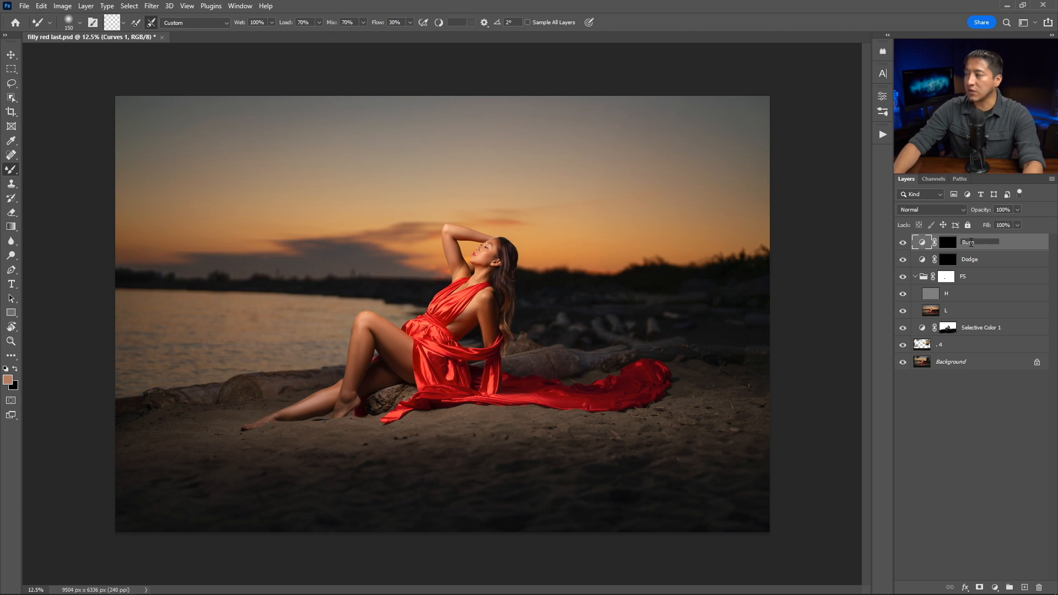
Paint white at 1% flow on the Dodge and Burn masks to shape the light on the woman and her surroundings.
{"action": "left_click", "coordinate": [973, 258]}
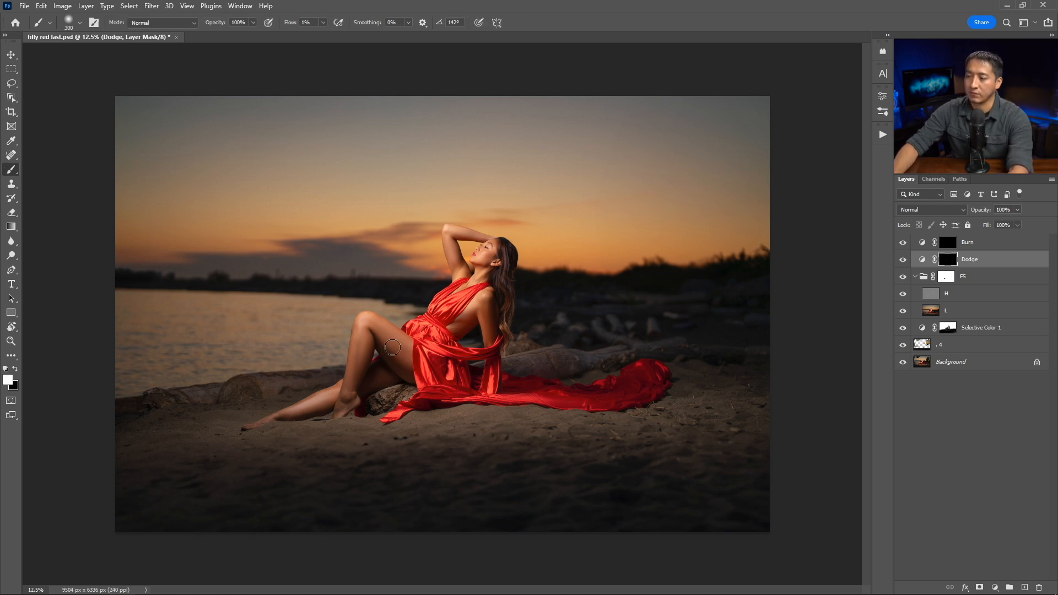
{"action": "scroll", "coordinate": [512, 337], "scroll_direction": "up", "scroll_amount": 5}
{"action": "key", "text": "alt+bracketright"}
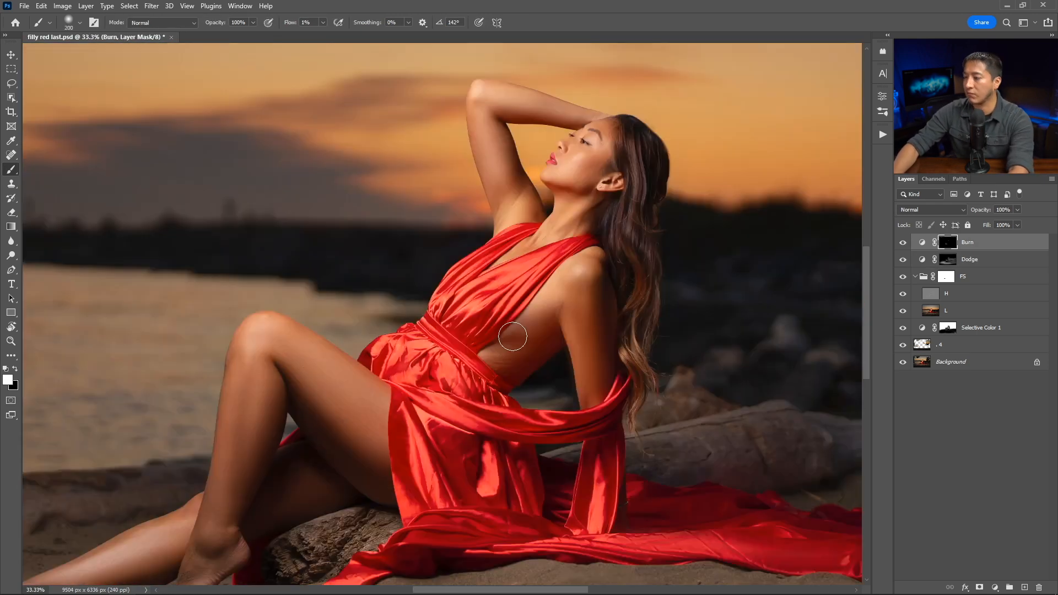
Group the Burn and Dodge layers as D&B and compare the image with the group off and on.
{"action": "scroll", "coordinate": [844, 287], "scroll_direction": "down", "scroll_amount": 3}
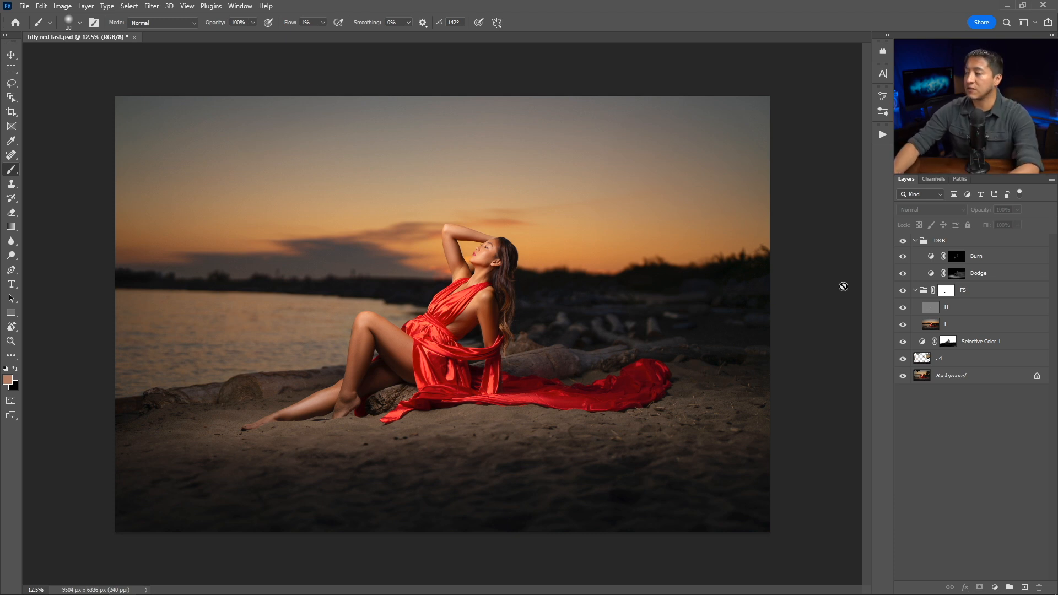
{"action": "left_click", "coordinate": [902, 242]}
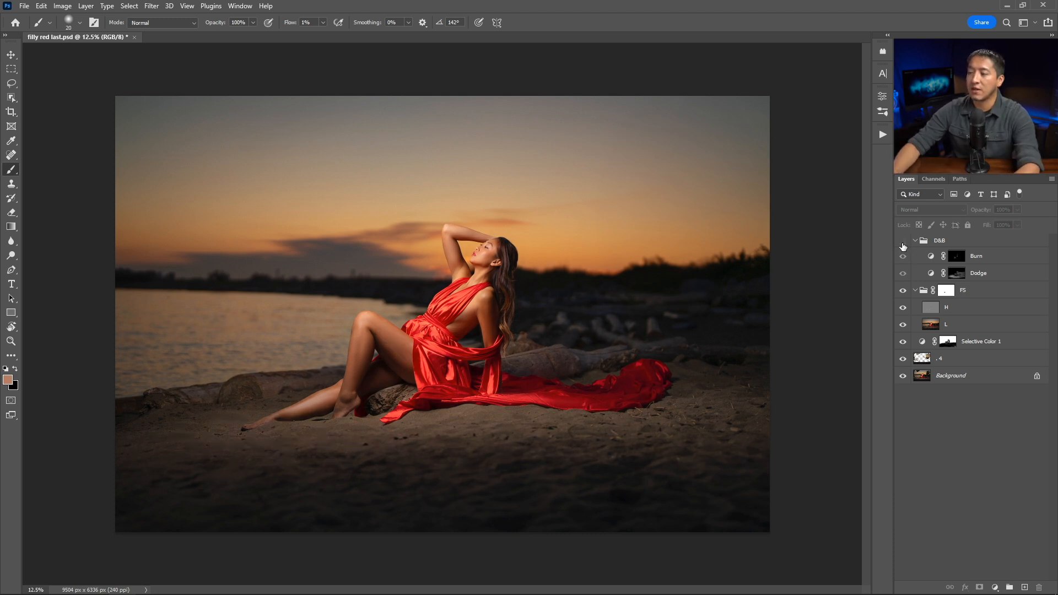
{"action": "left_click", "coordinate": [903, 242]}
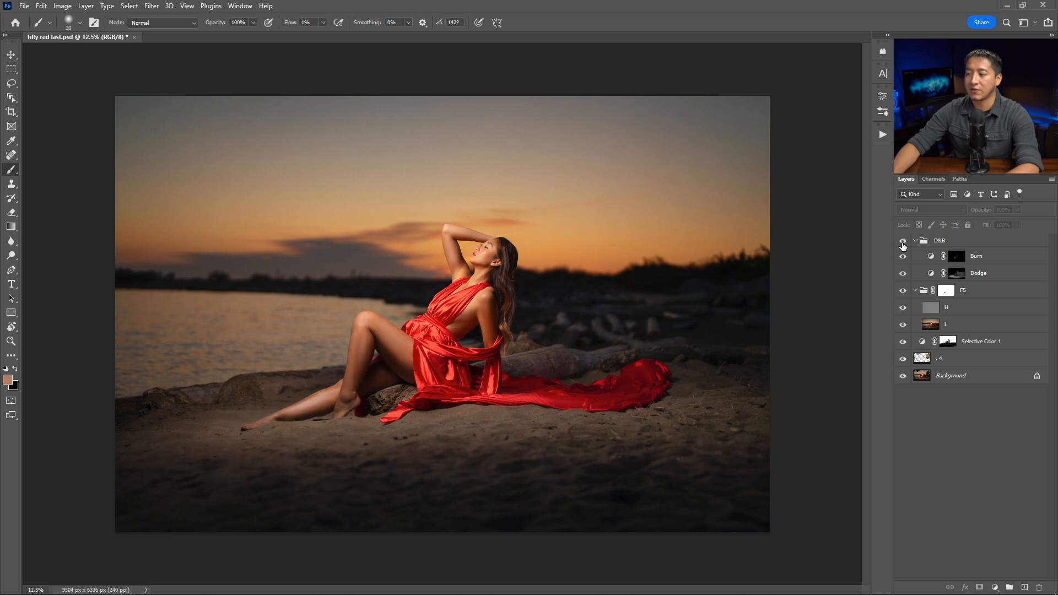
Target the Dodge mask, enlarge the white brush to 300 px and brighten the raised thigh.
{"action": "left_click", "coordinate": [957, 273]}
{"action": "key", "text": "ctrl+plus"}
{"action": "key", "text": "ctrl+plus"}
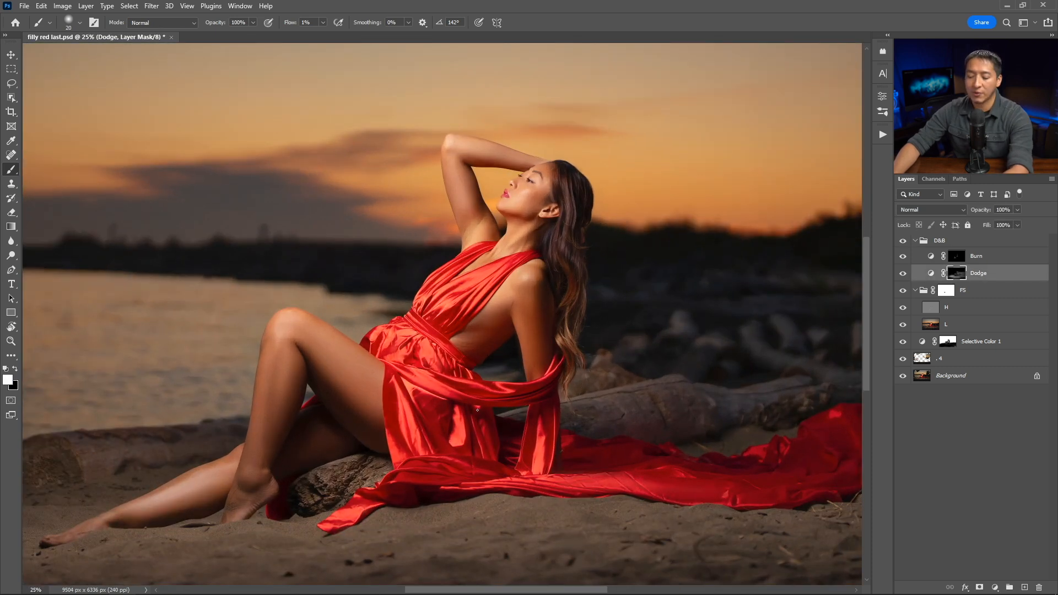
{"action": "key", "text": "bracketright"}
{"action": "key", "text": "bracketright"}
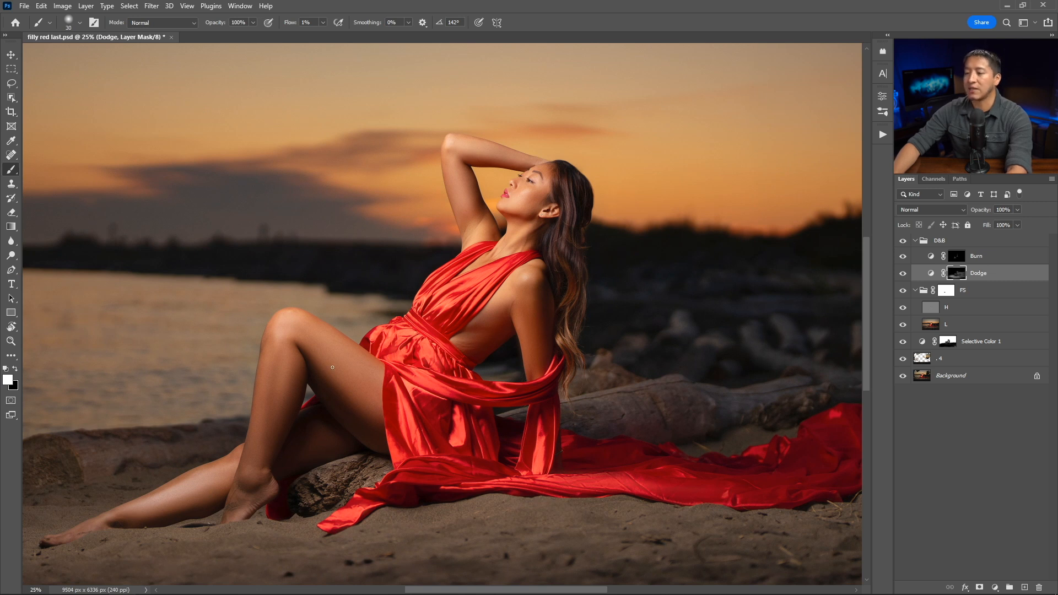
{"action": "key", "text": "bracketright"}
{"action": "key", "text": "bracketright"}
{"action": "key", "text": "bracketright"}
{"action": "key", "text": "bracketright"}
{"action": "key", "text": "bracketright"}
{"action": "key", "text": "bracketright"}
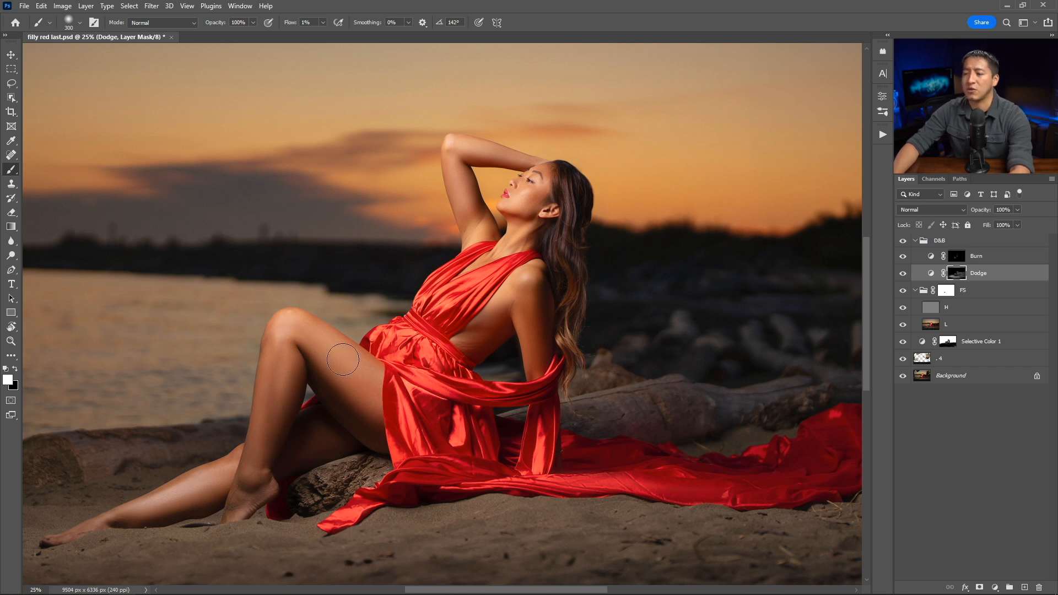
Reduce the brush to 175 px and continue dodging the thigh beside the dress.
{"action": "key", "text": "bracketleft"}
{"action": "key", "text": "bracketleft"}
{"action": "key", "text": "bracketleft"}
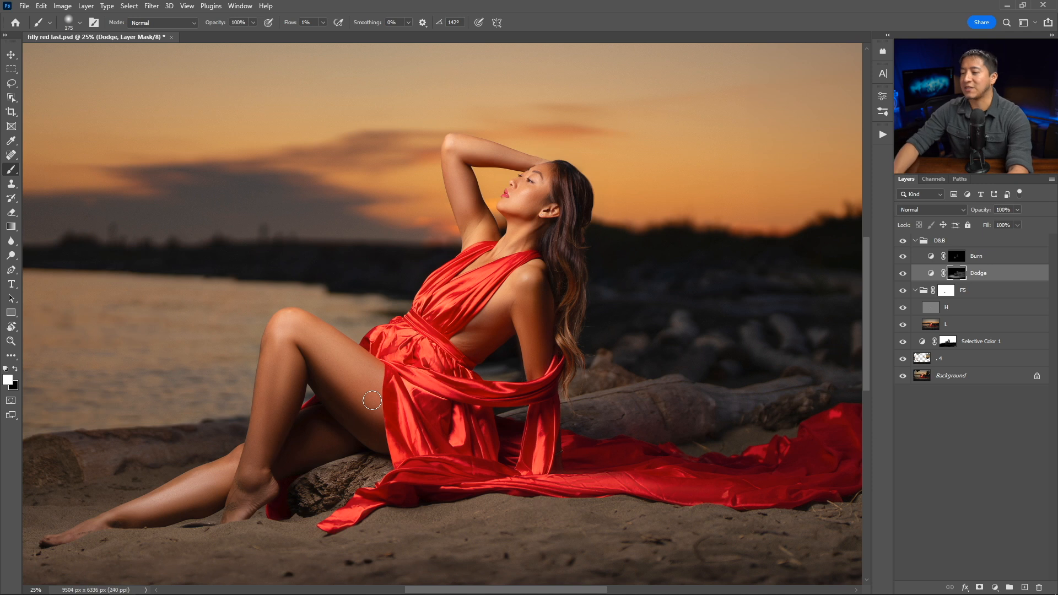
Compare the whole image with the D&B group hidden and shown.
{"action": "key", "text": "ctrl+0"}
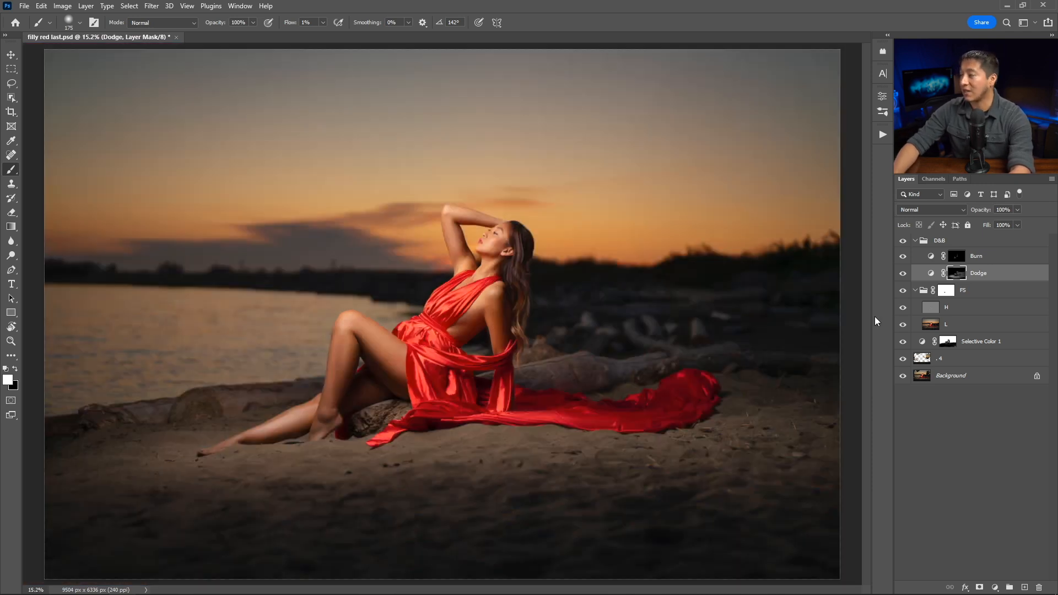
{"action": "left_click", "coordinate": [902, 243]}
{"action": "left_click", "coordinate": [902, 243]}
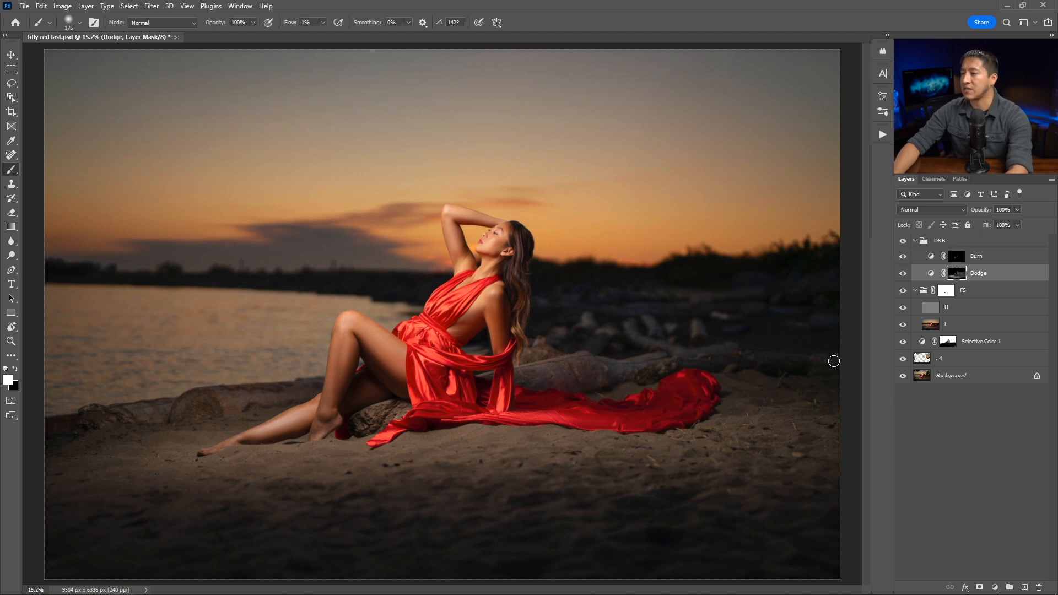
{"action": "key", "text": "ctrl+minus"}
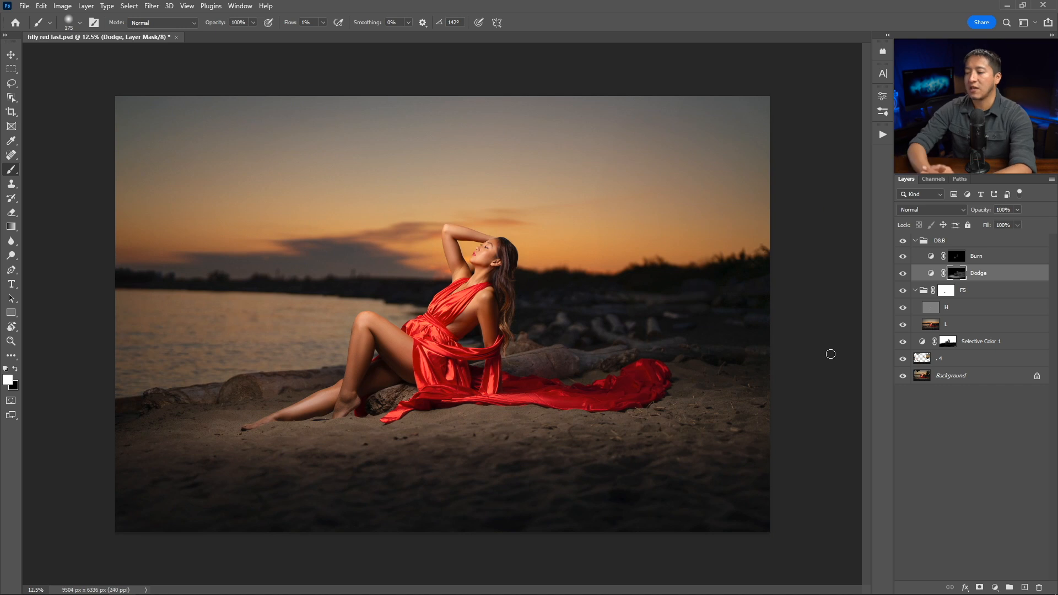